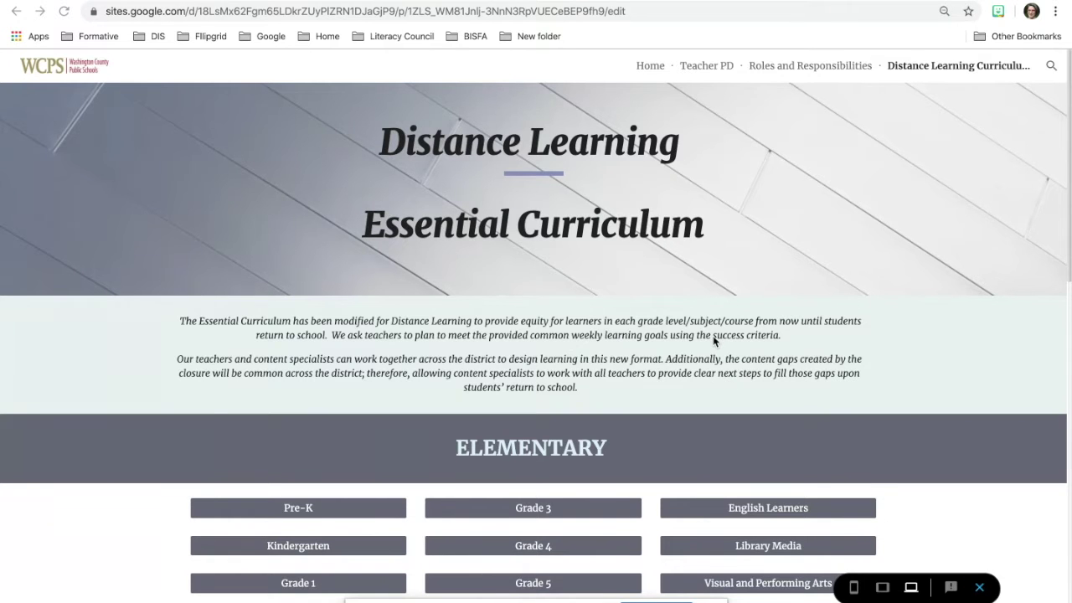
Open the 4/6/2020 ELA/Science/Social Studies plan from the 4th Grade document and look through its overview and Day 1 pages.
scroll(714, 341, down, 3)
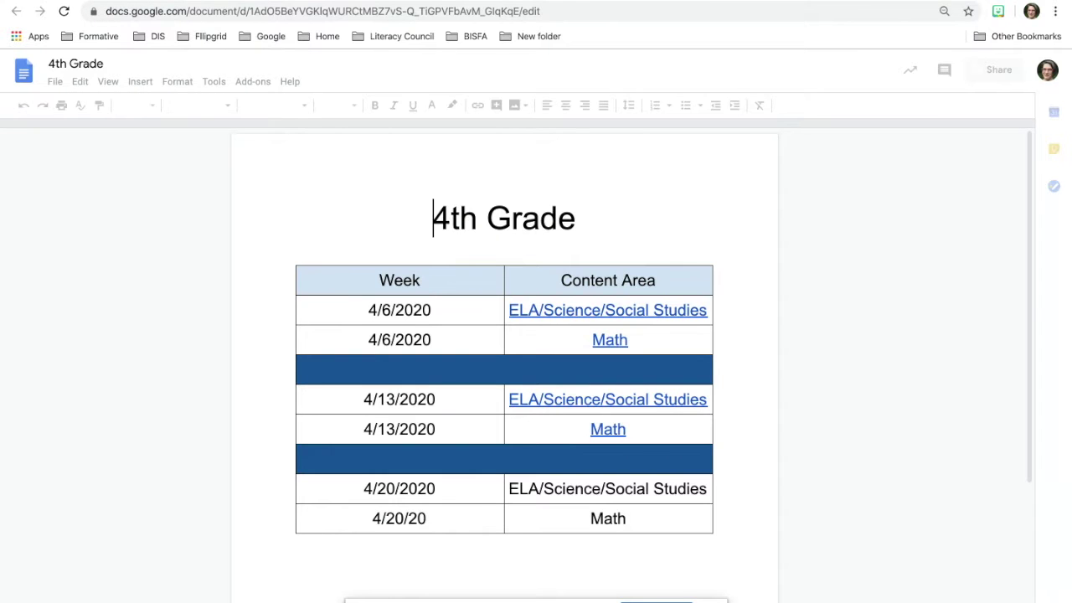
click(605, 310)
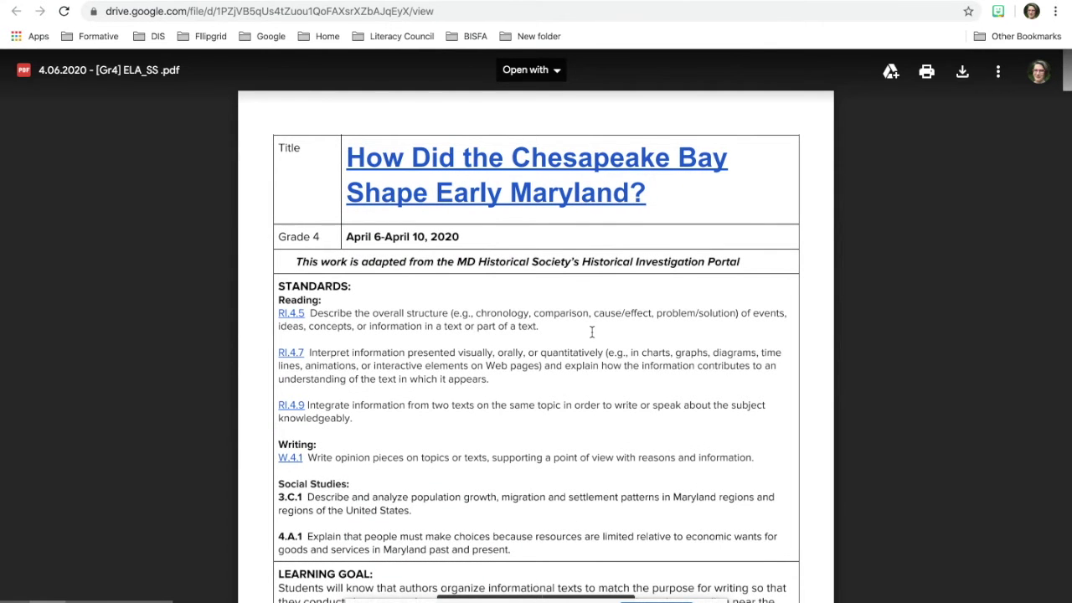
scroll(592, 332, down, 15)
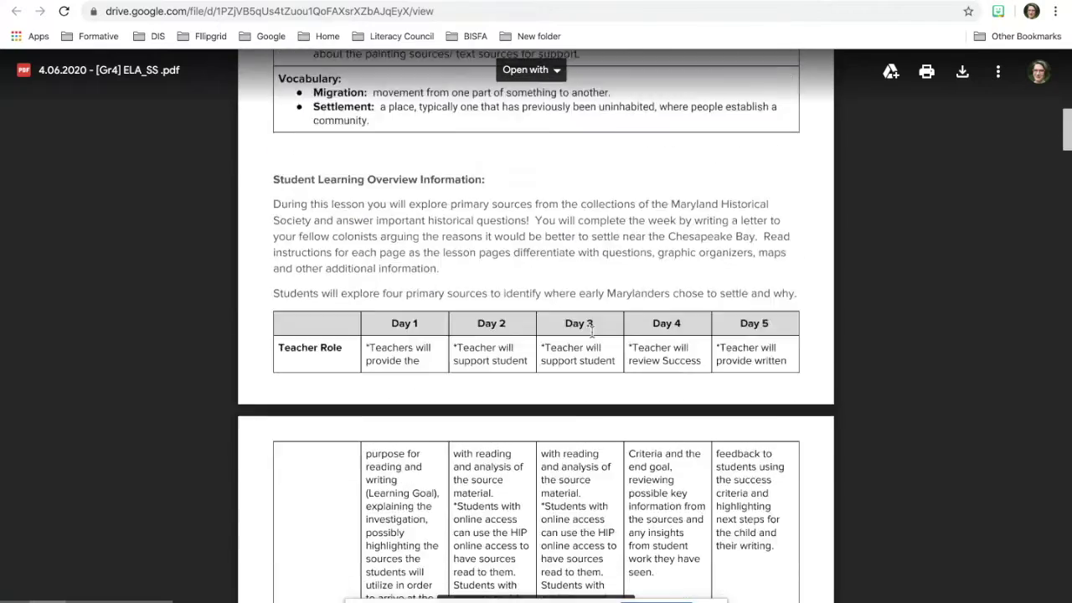
scroll(592, 333, down, 10)
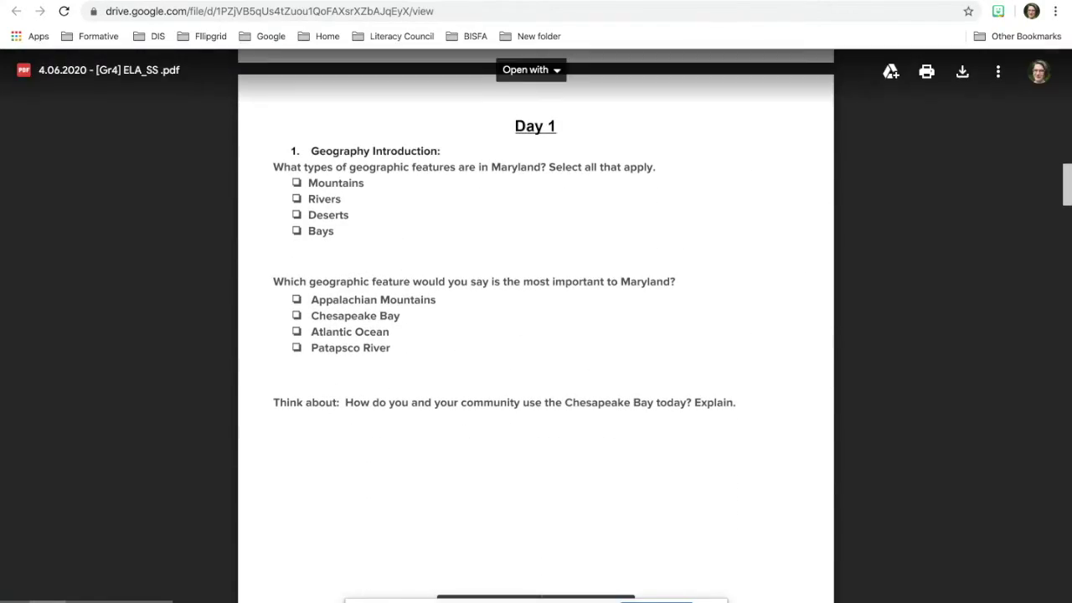
scroll(536, 335, up, 3)
scroll(537, 335, down, 4)
scroll(536, 335, down, 7)
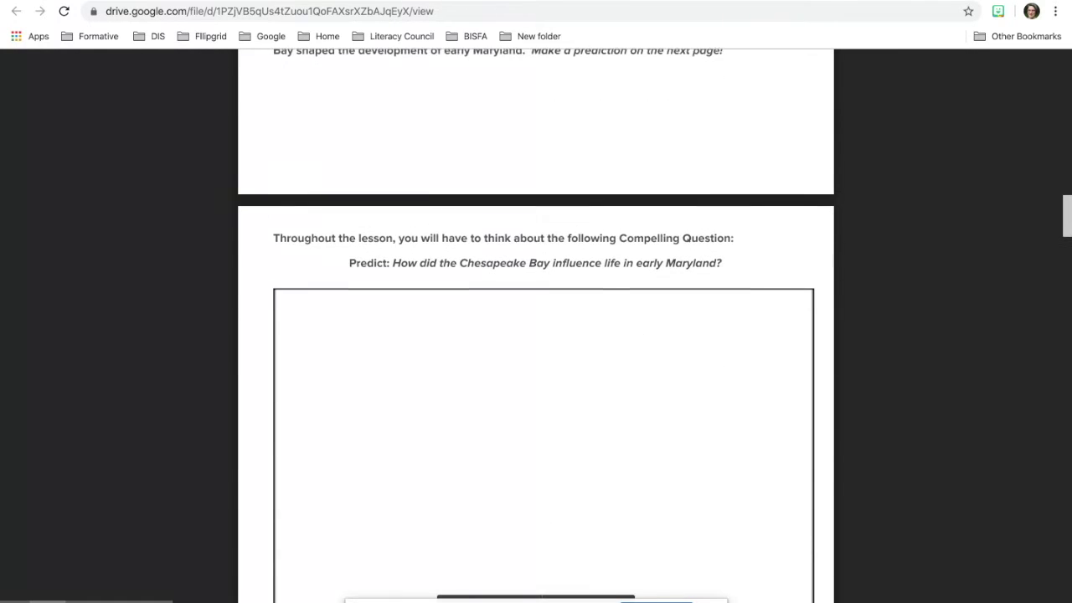
scroll(536, 335, up, 10)
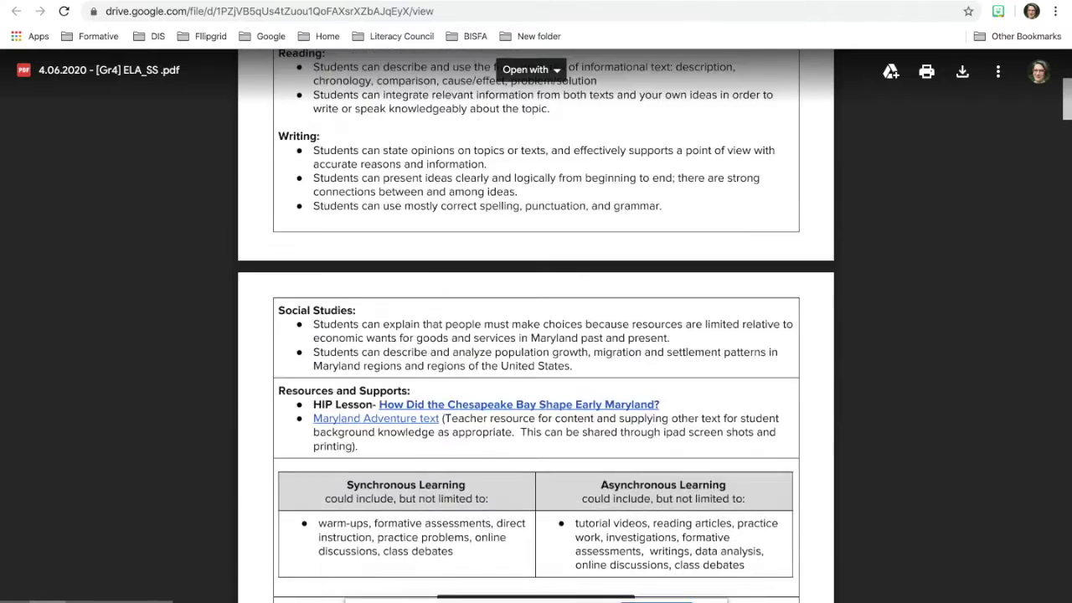
scroll(536, 335, up, 5)
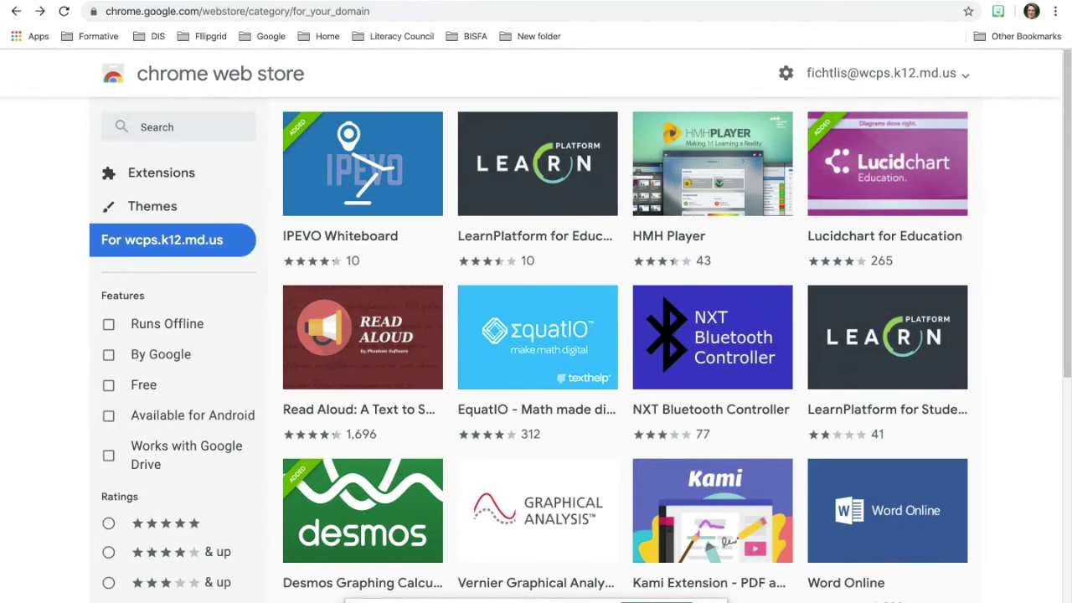
Find "kami" in the Chrome Web Store and add the Kami Extension - PDF and Document Annotation to Chrome.
click(167, 124)
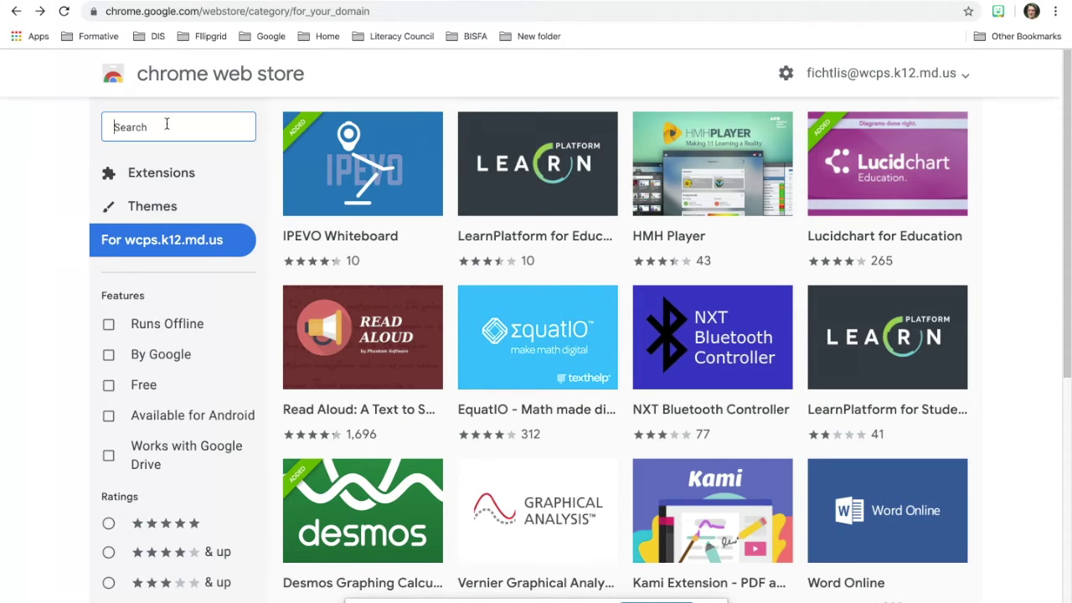
text(kami)
key(Return)
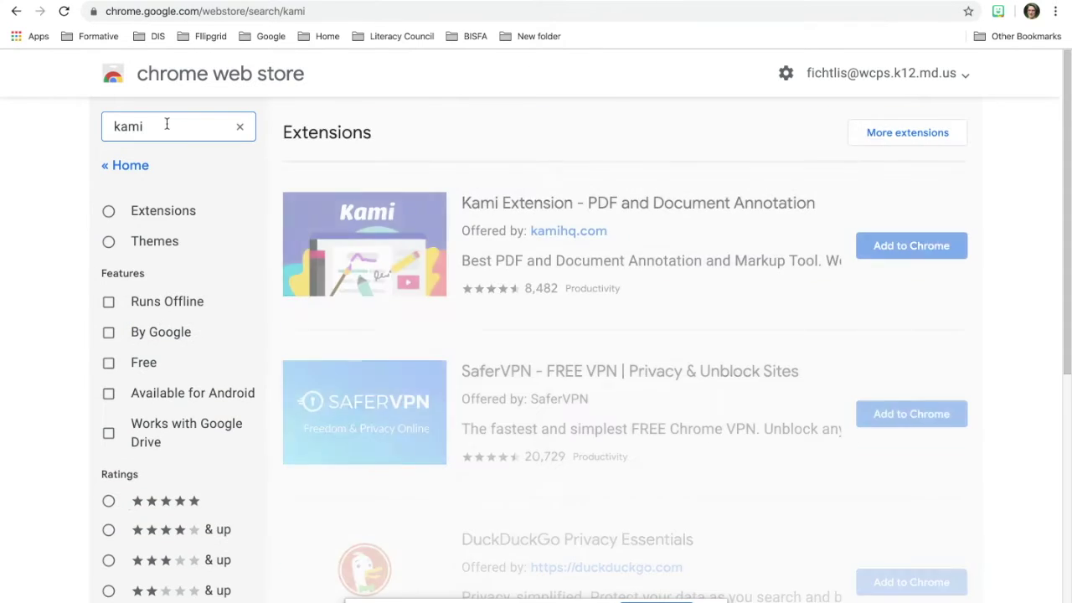
click(898, 246)
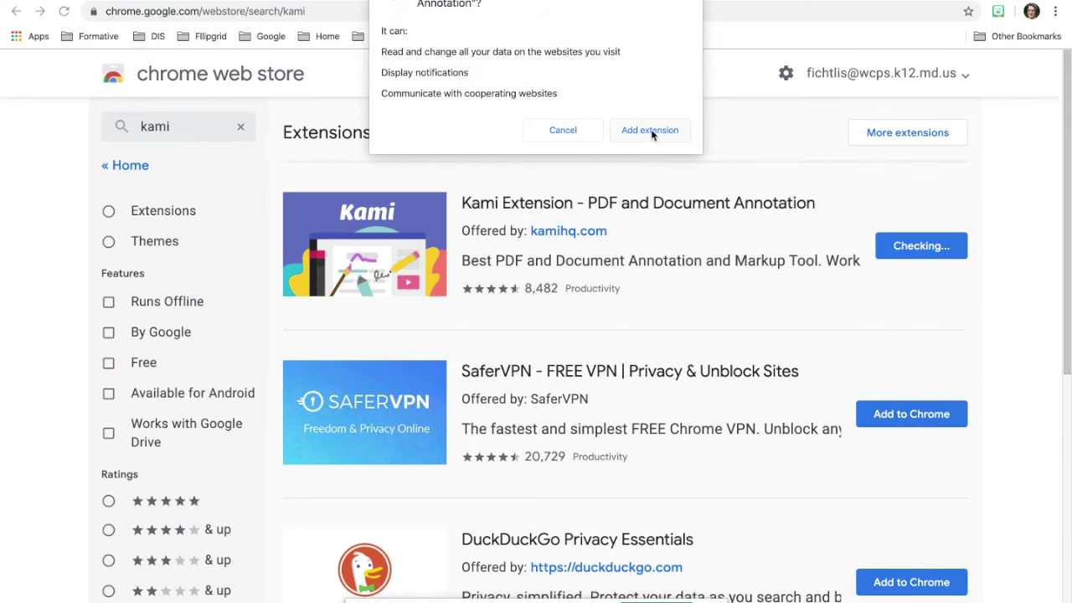
click(650, 131)
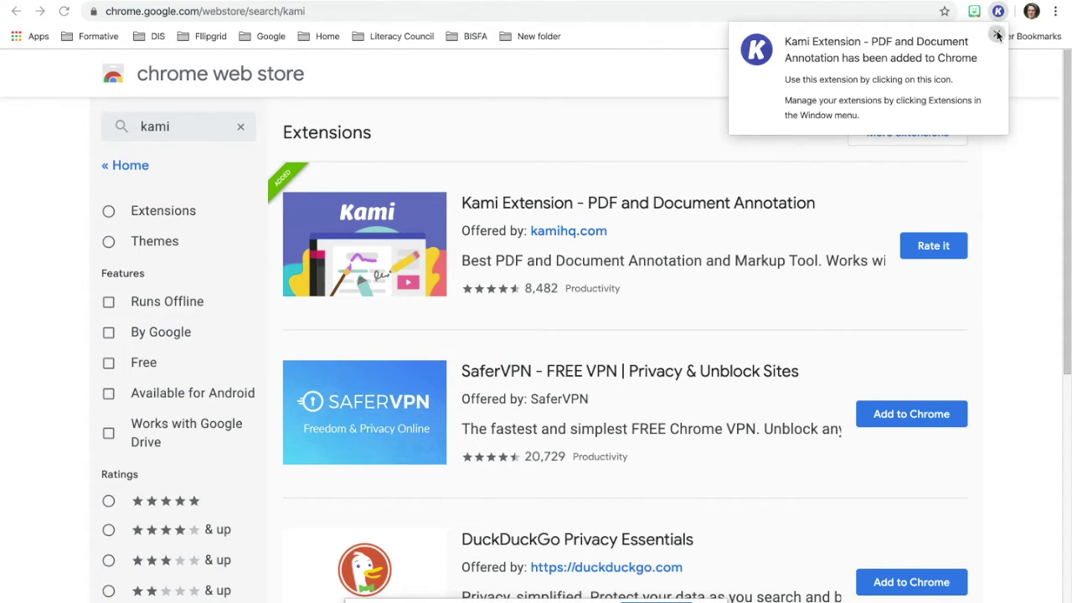
click(996, 34)
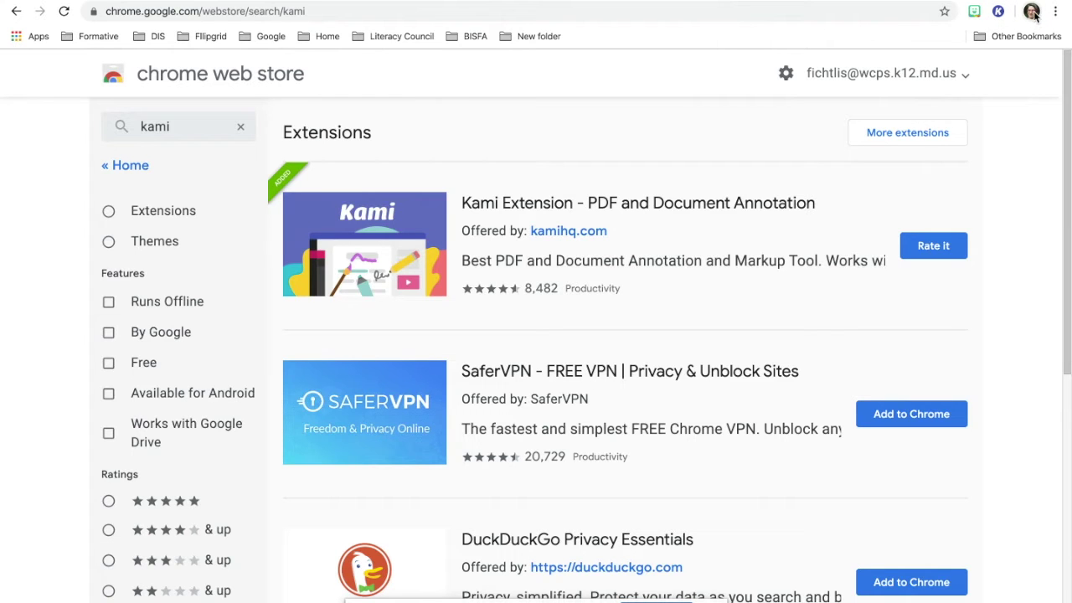
Return to the Grade 4 ELA_SS PDF in Drive and open it for annotation with Kami.
key(ctrl+Tab)
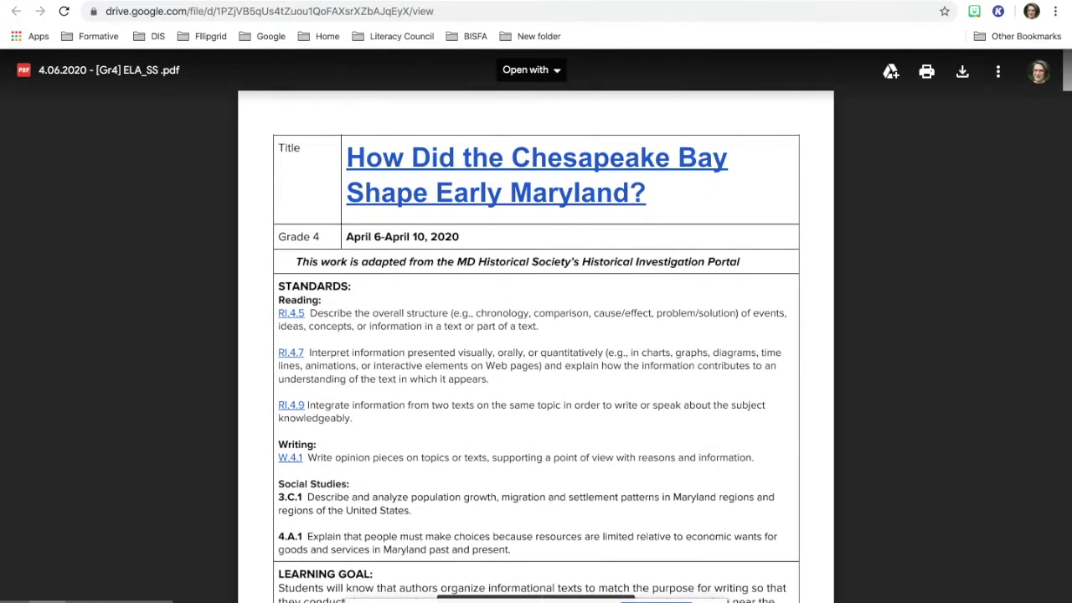
click(545, 71)
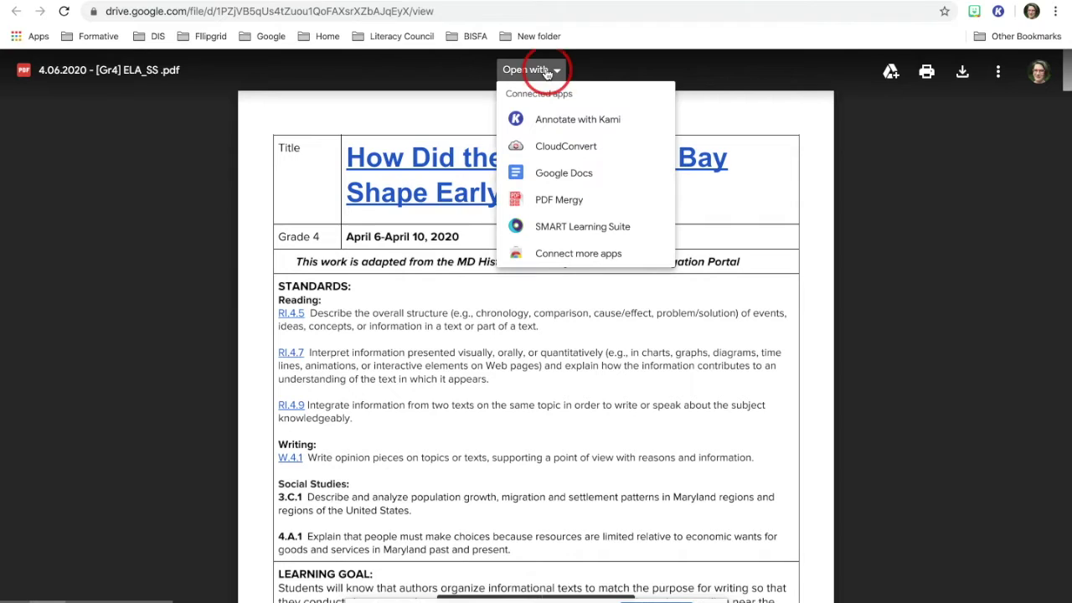
click(551, 120)
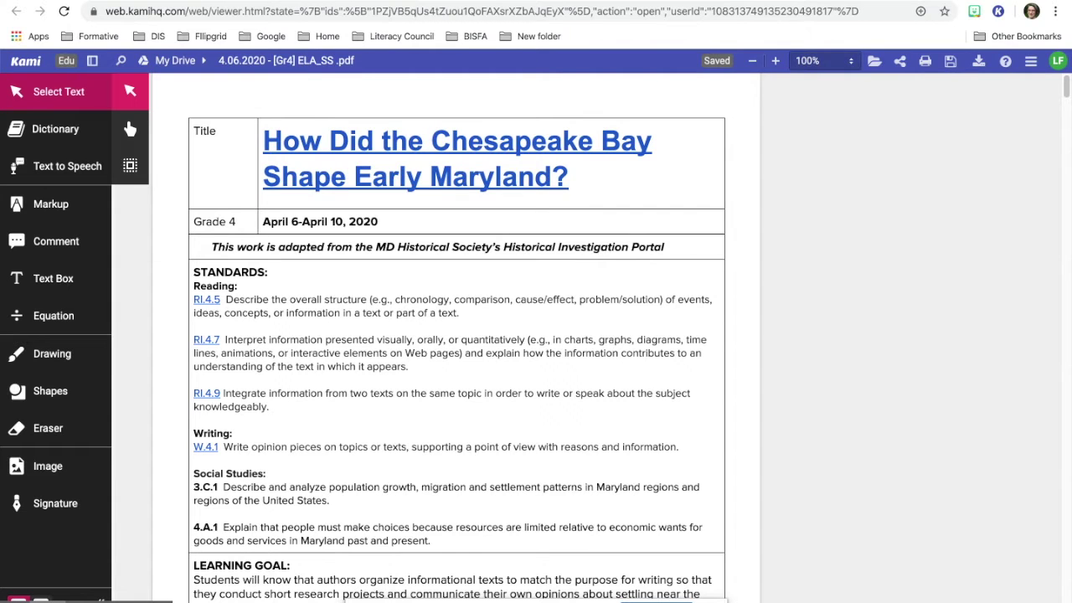
Load the Grade 4 PDF into Kami's Split and Merge tool and proceed to its page thumbnails.
click(1030, 62)
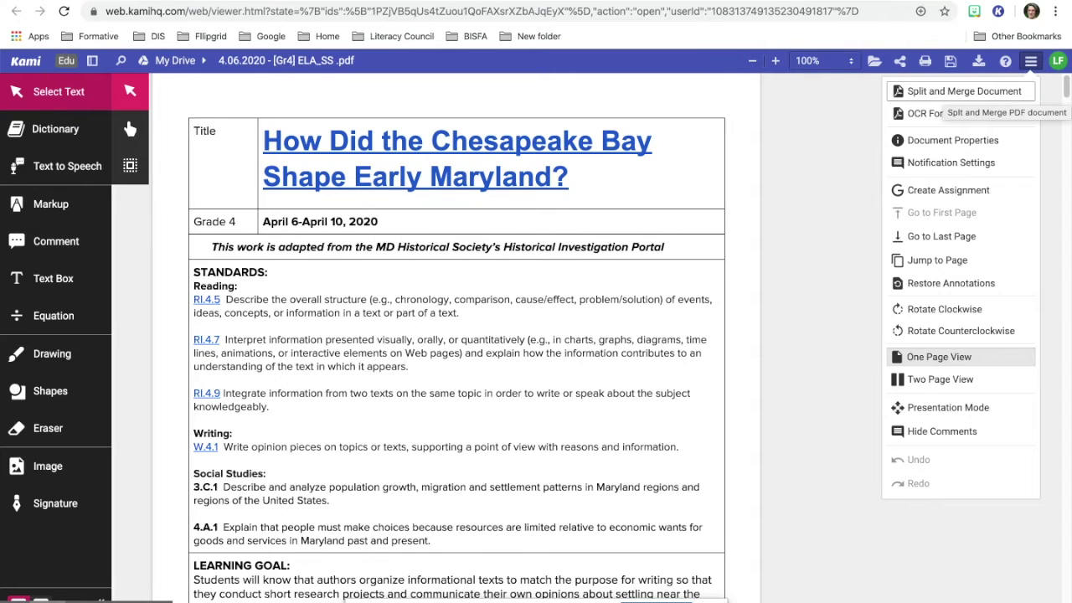
click(989, 93)
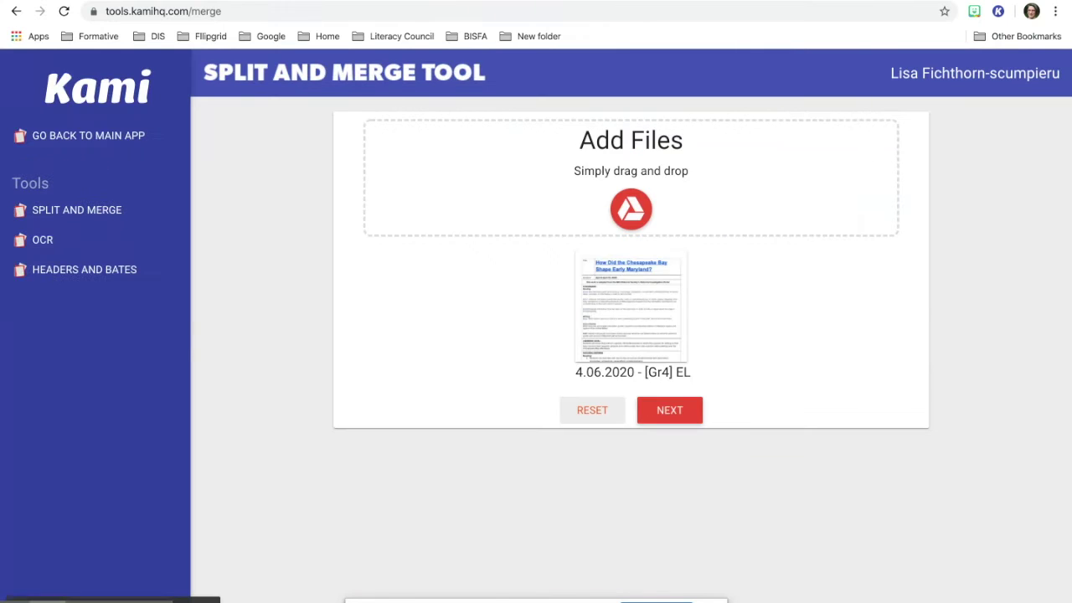
click(666, 411)
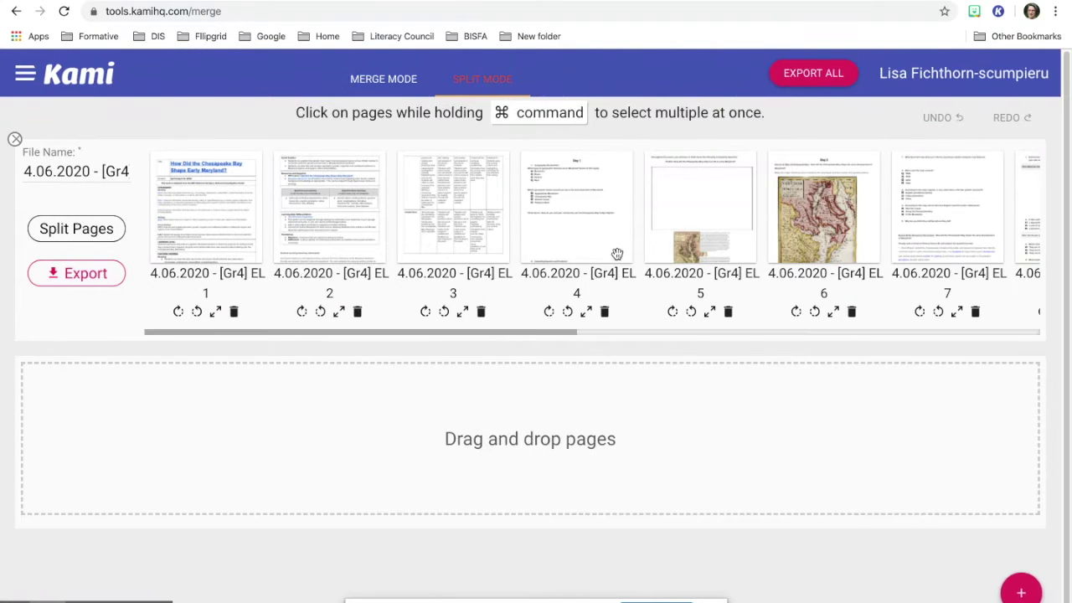
Split pages 4, 6, 5 and 8 of the lesson PDF, in that order, into a new separate document.
drag(577, 219, 178, 452)
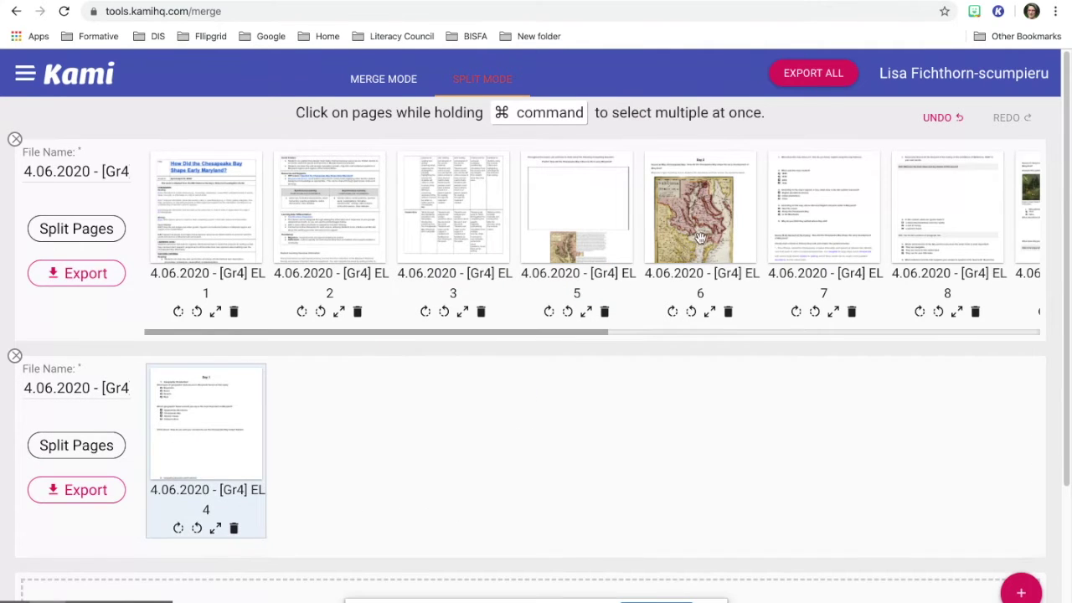
drag(701, 239, 329, 469)
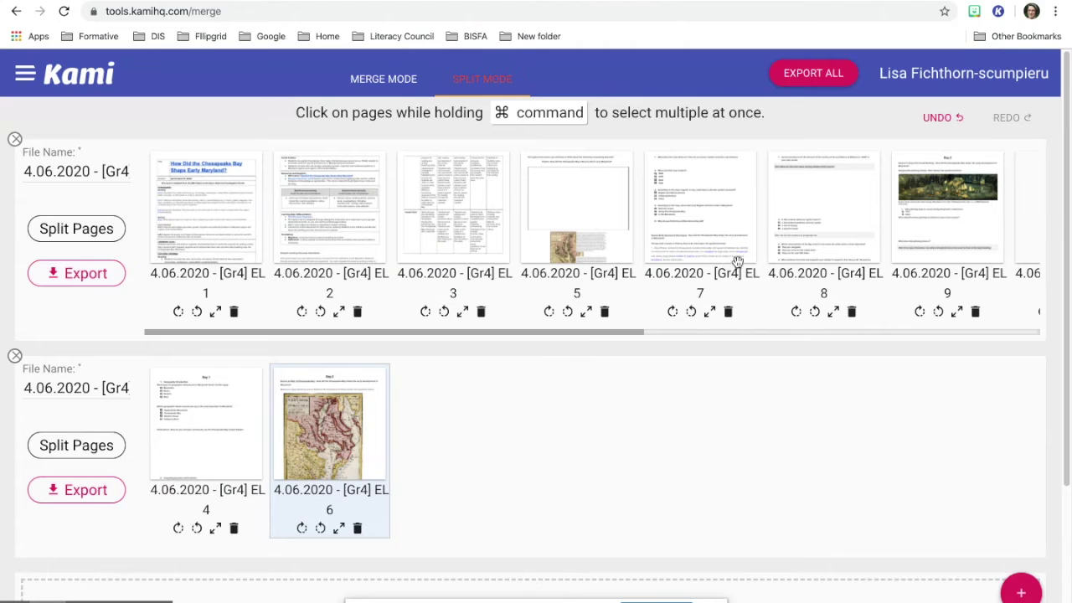
click(692, 236)
drag(586, 232, 463, 440)
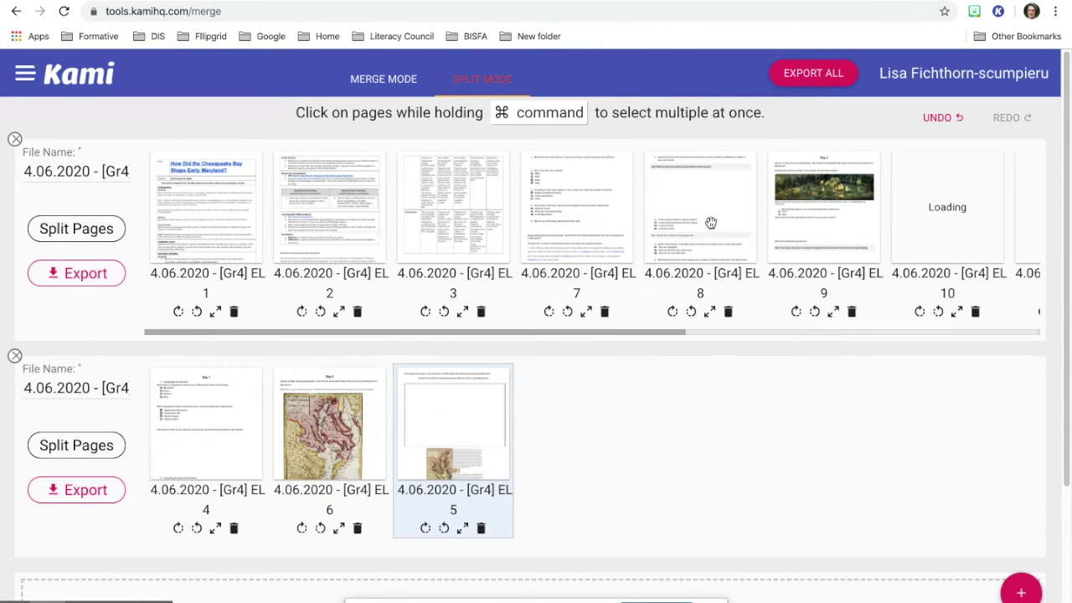
drag(711, 222, 573, 438)
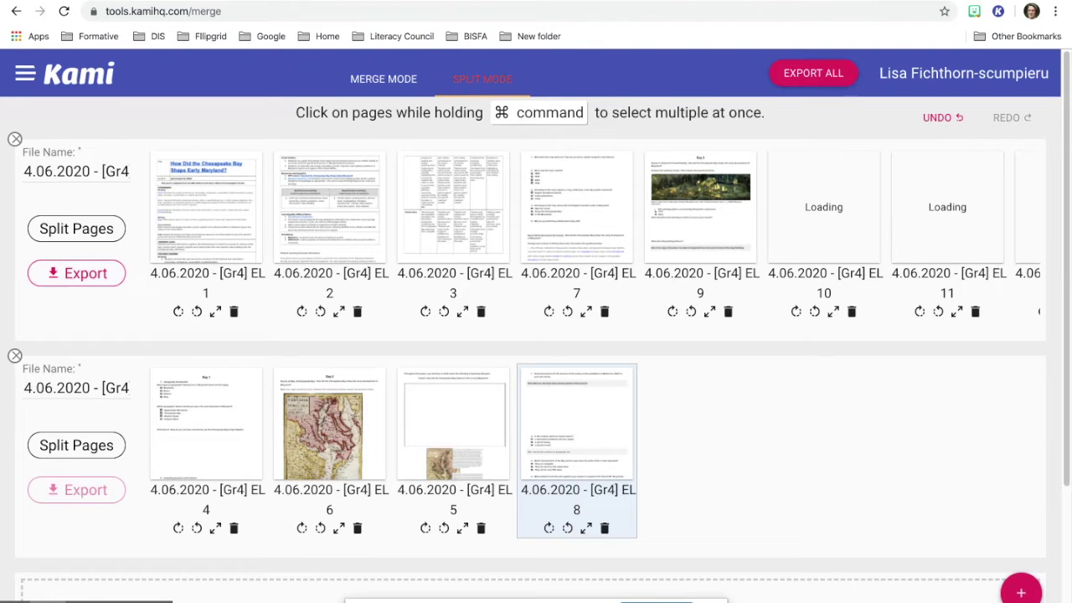
Rename the new document made from the split pages as Quiz 1.
click(88, 388)
click(131, 390)
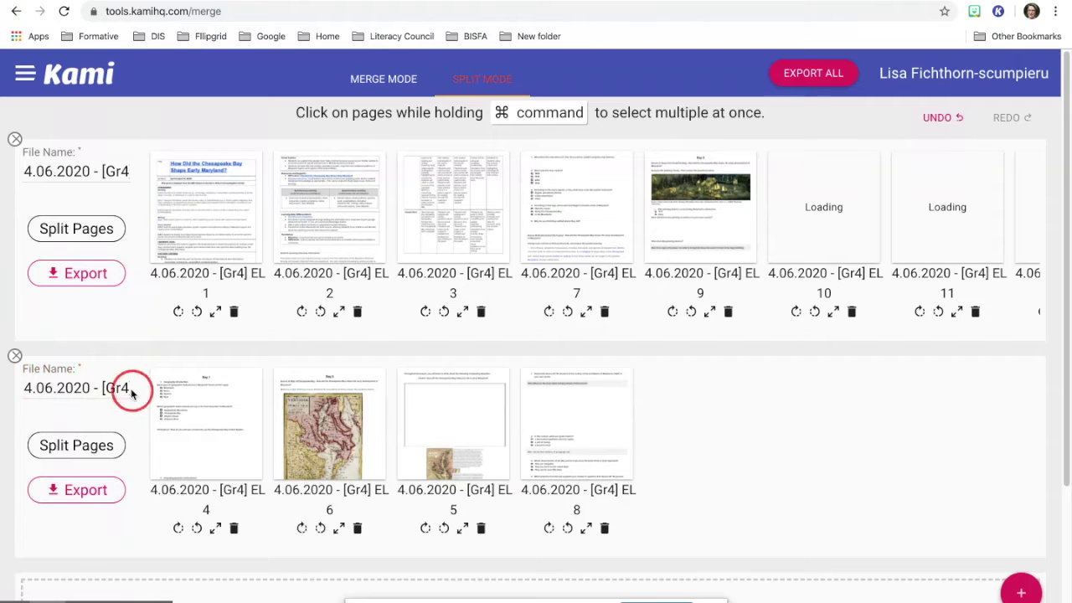
drag(23, 387, 156, 392)
key(BackSpace)
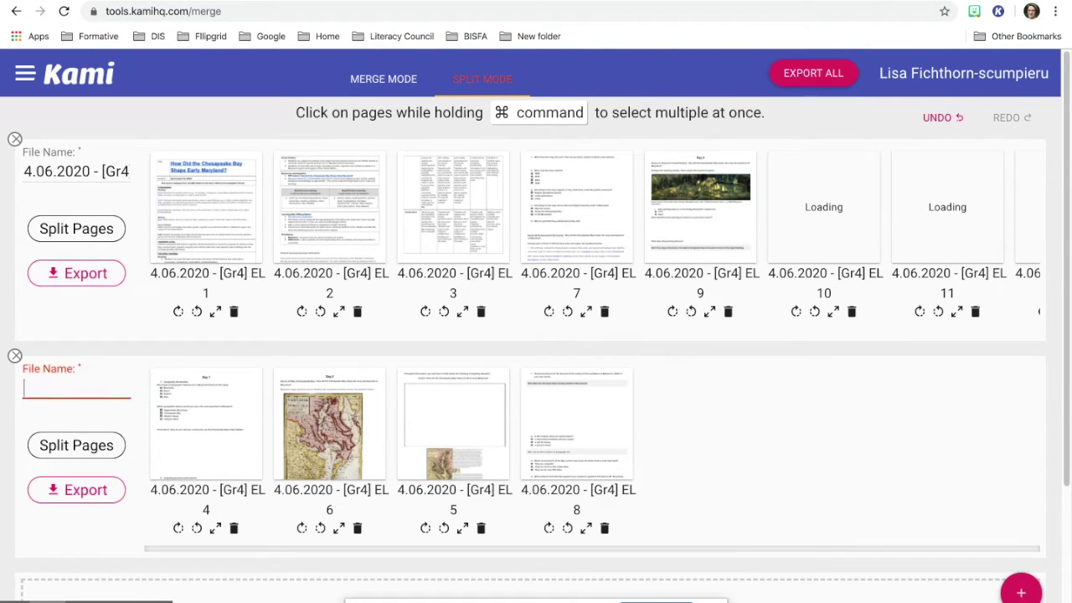
text(Quiz 1)
Export the Quiz 1 document to the Distance Learning Assignments folder in Google Drive.
click(103, 492)
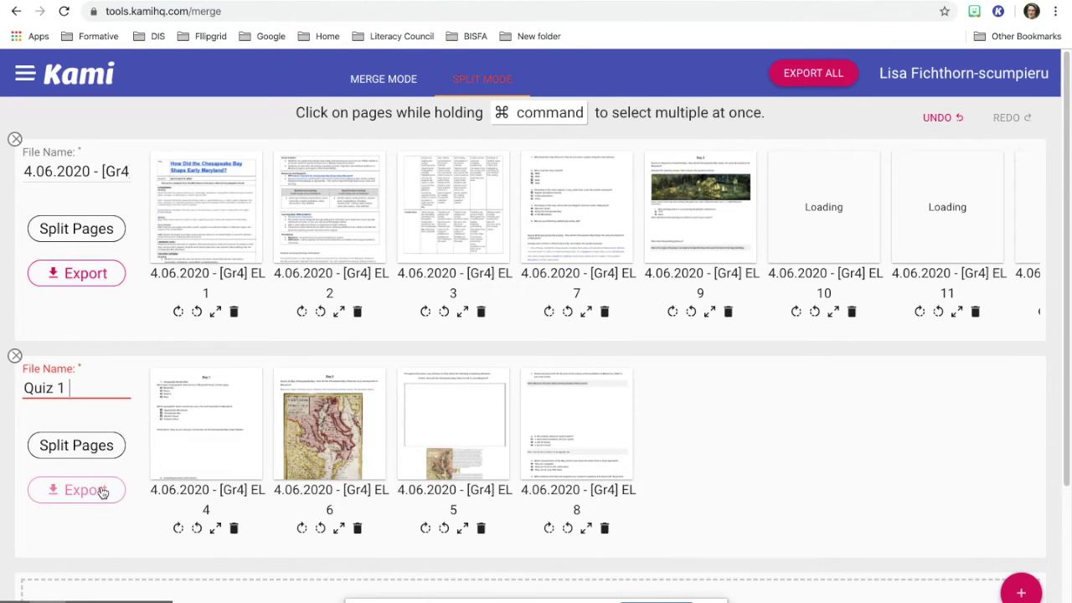
click(102, 492)
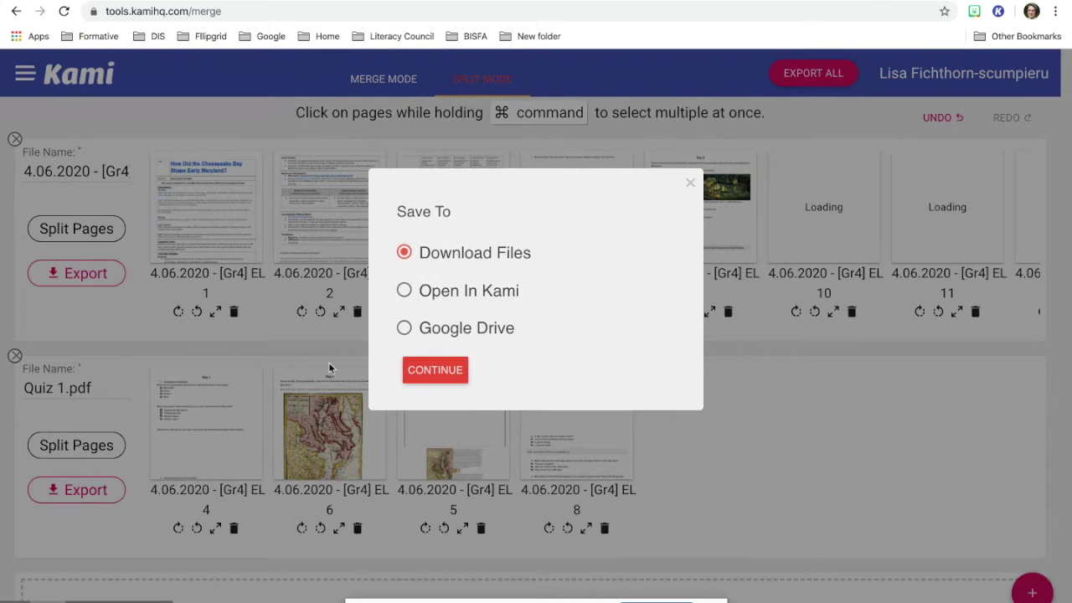
click(404, 329)
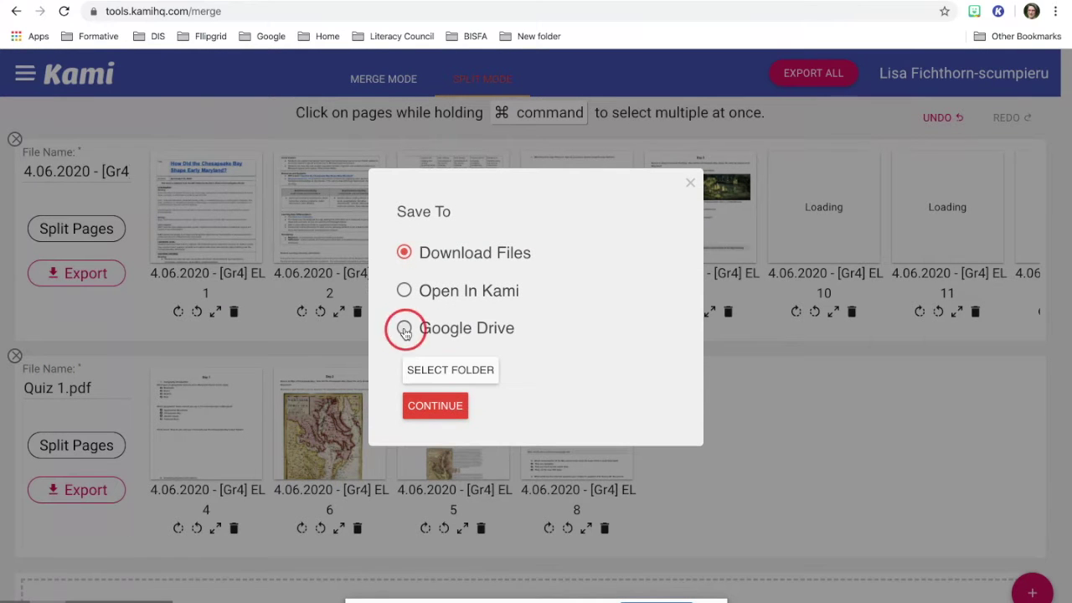
click(434, 378)
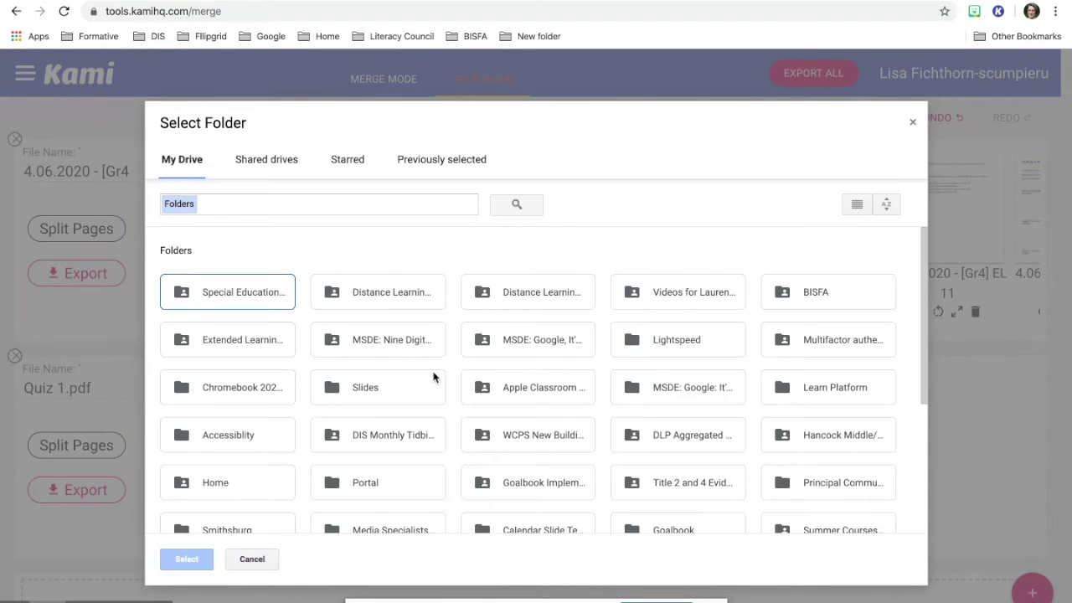
click(408, 301)
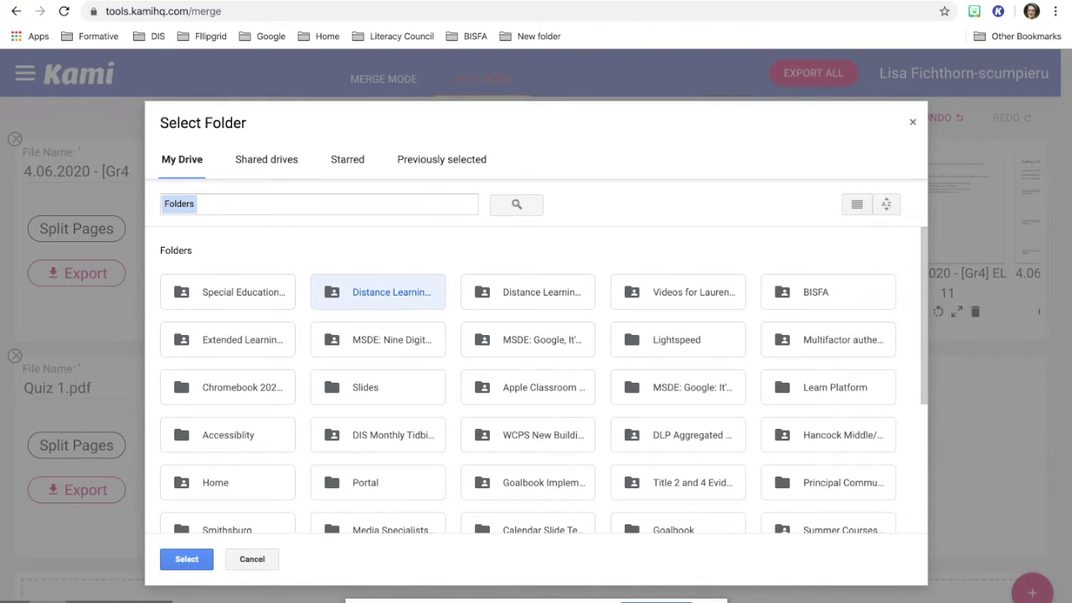
click(196, 558)
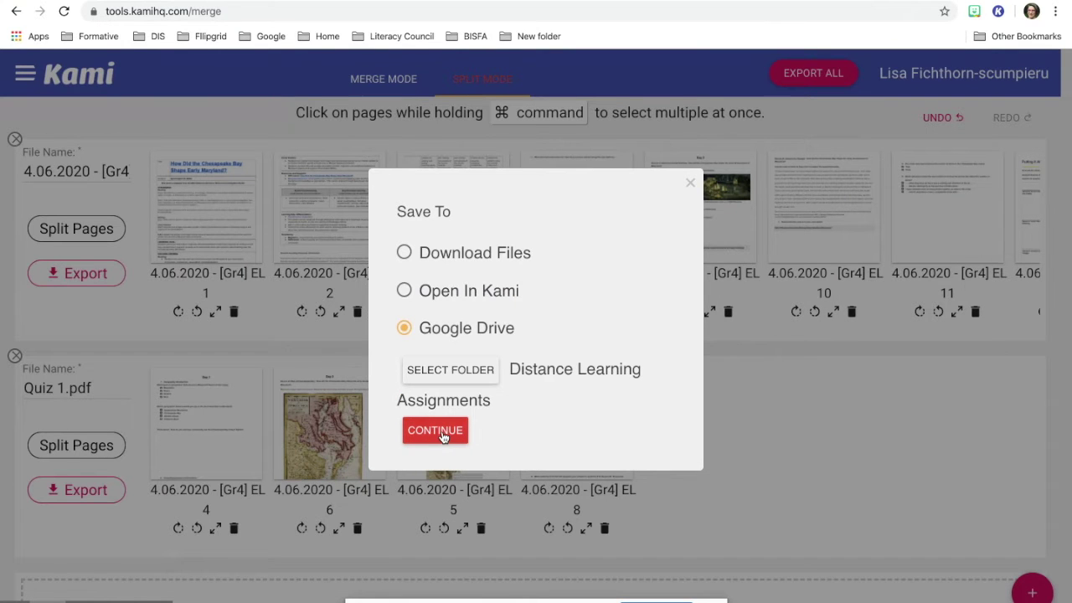
click(437, 431)
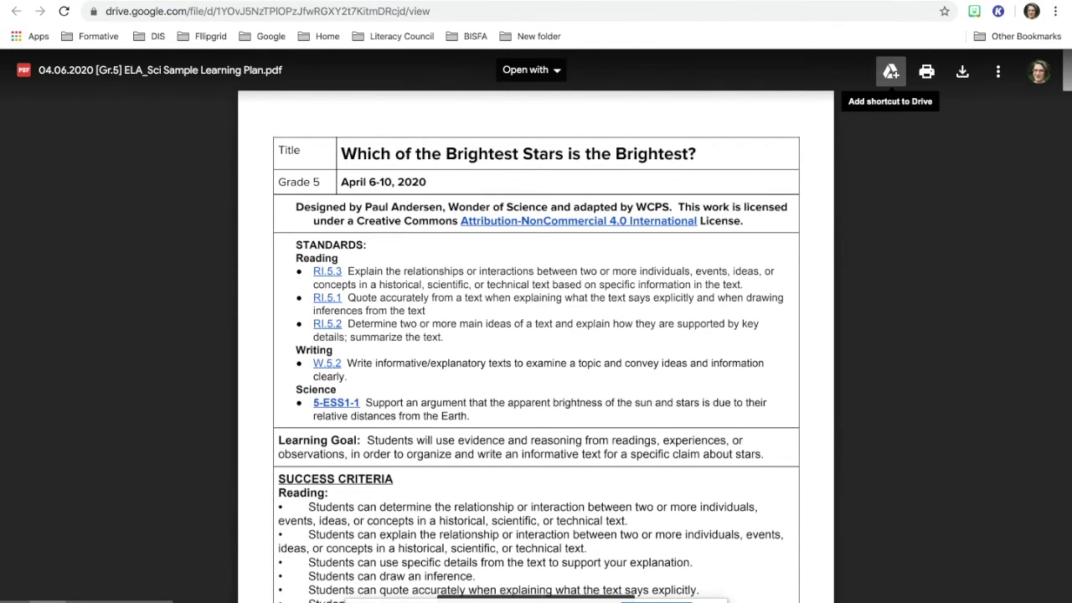
Add a shortcut to the Grade 5 ELA_Sci Sample Learning Plan PDF in My Drive.
click(889, 73)
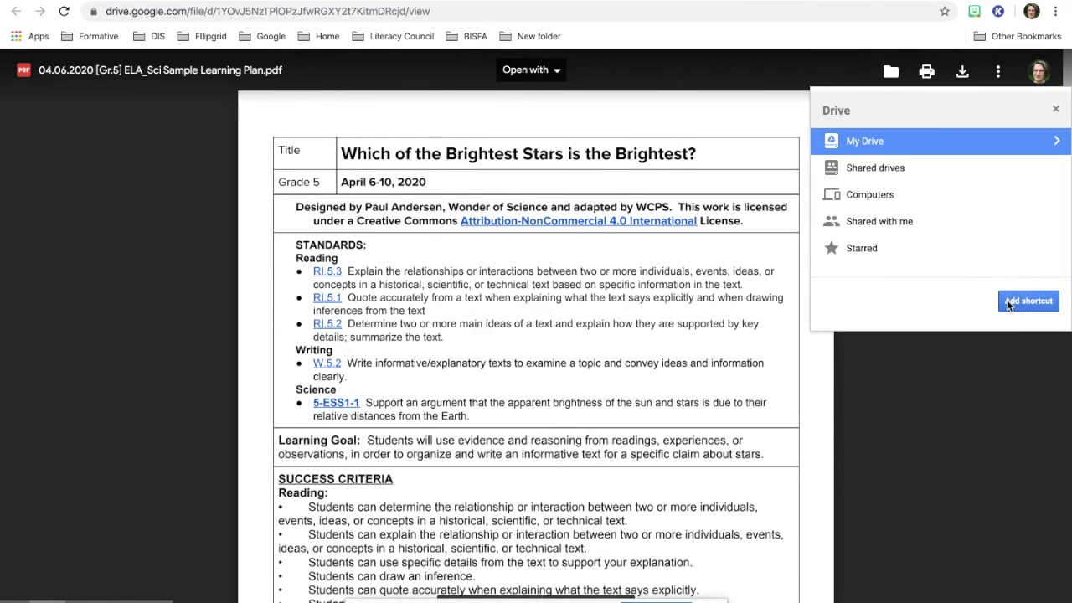
click(1014, 301)
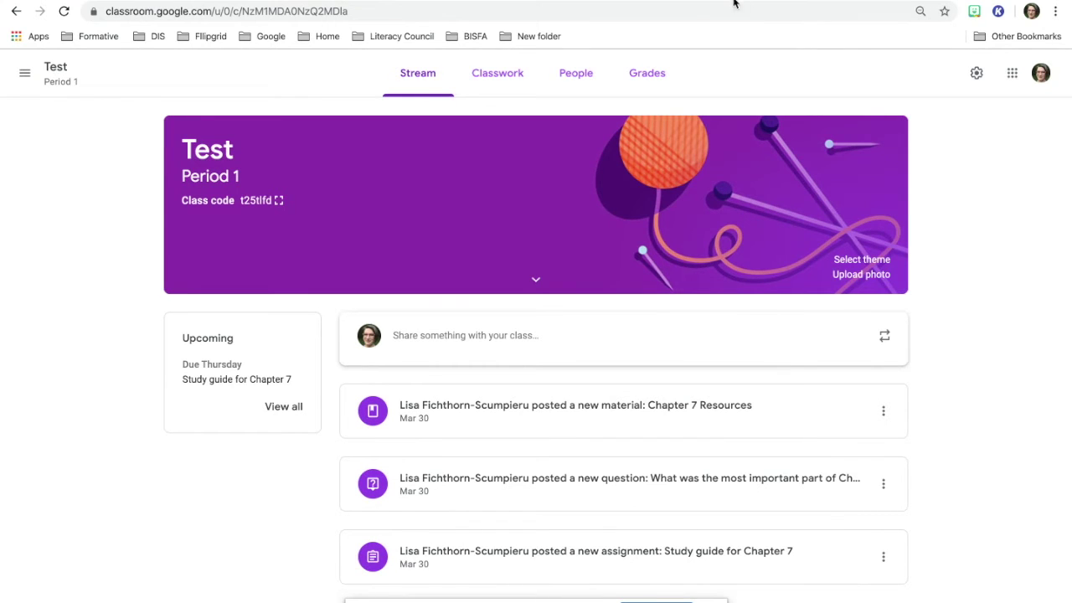
Create a new assignment titled Grade 5 in the Test class's classwork.
click(489, 75)
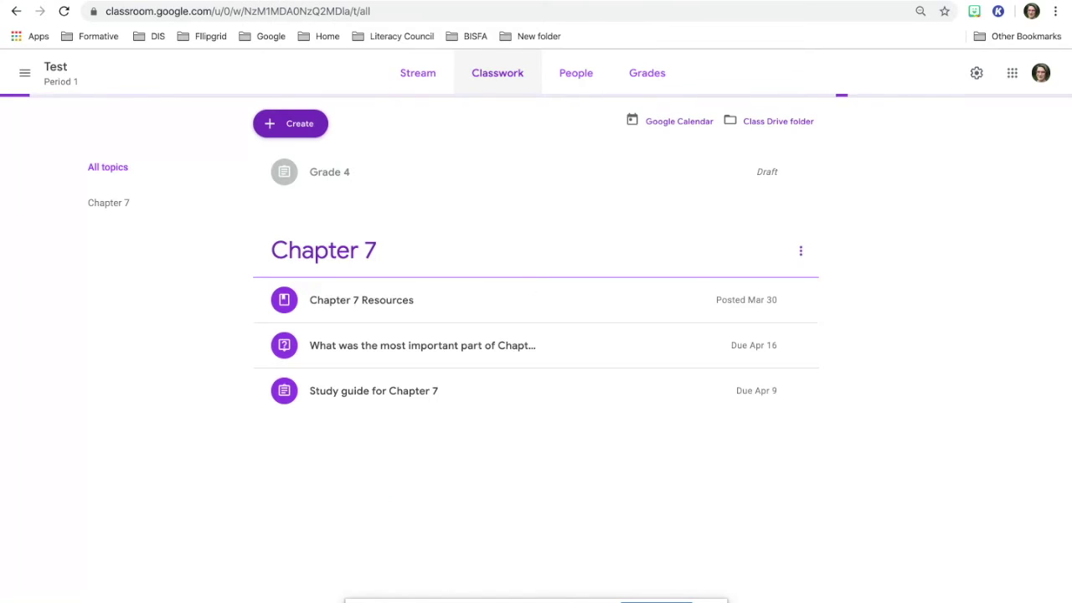
click(301, 125)
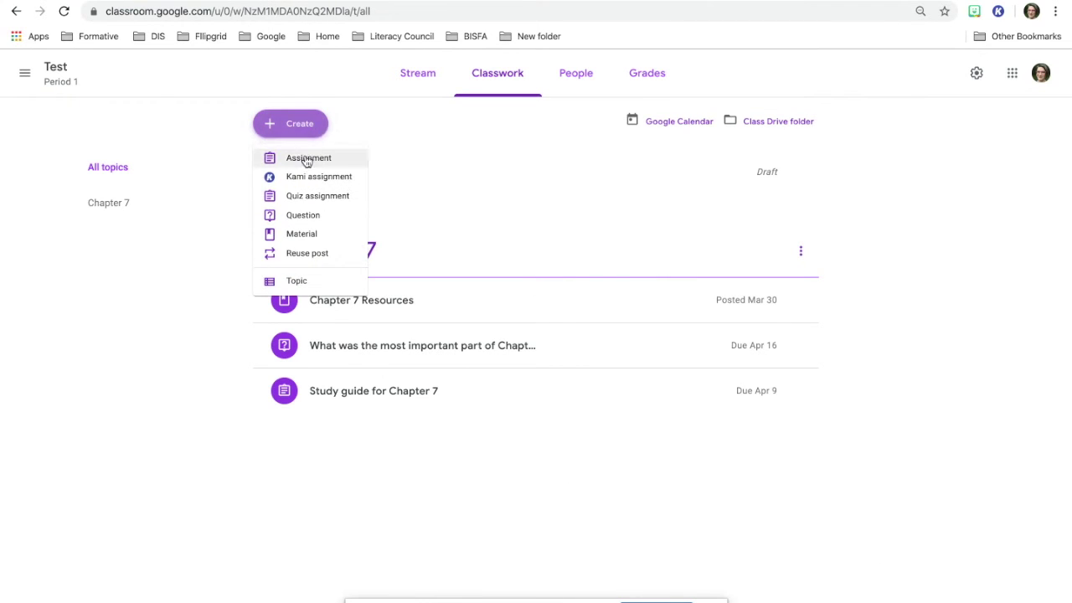
click(307, 158)
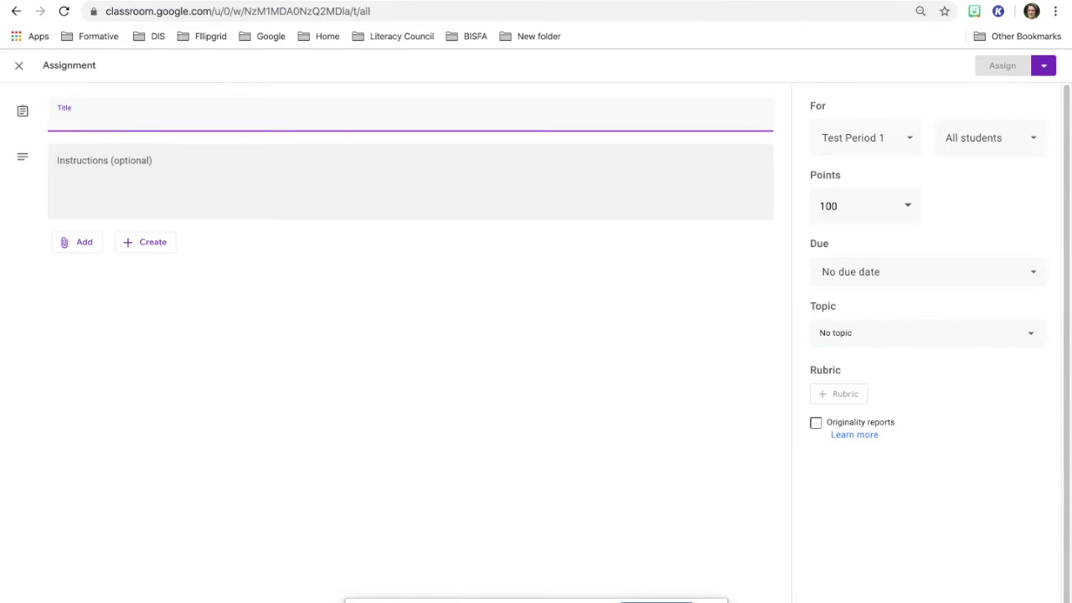
text(Grade 5)
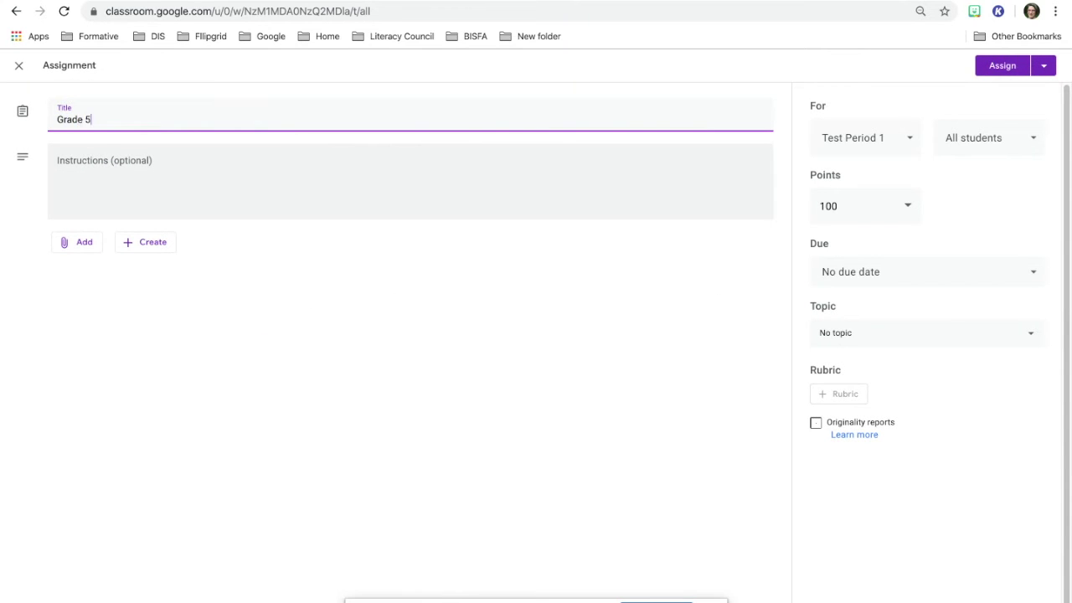
Try attaching the 04.06.2020 [Gr.5] ELA_Sci Sample Learning Plan PDF from Google Drive and changing its student access, and remove the attachment.
click(91, 244)
click(96, 268)
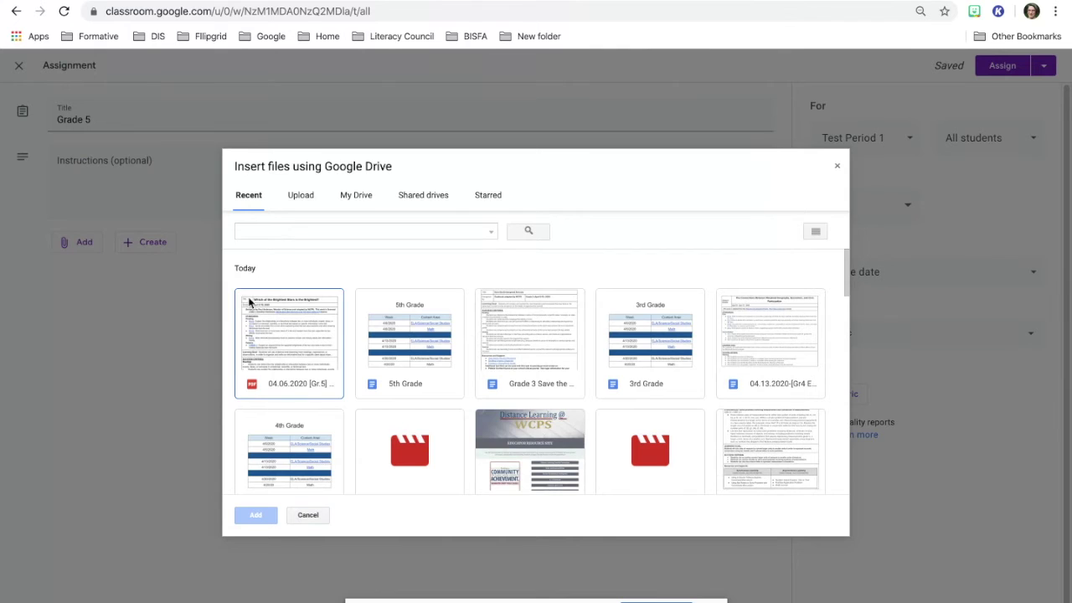
double_click(279, 330)
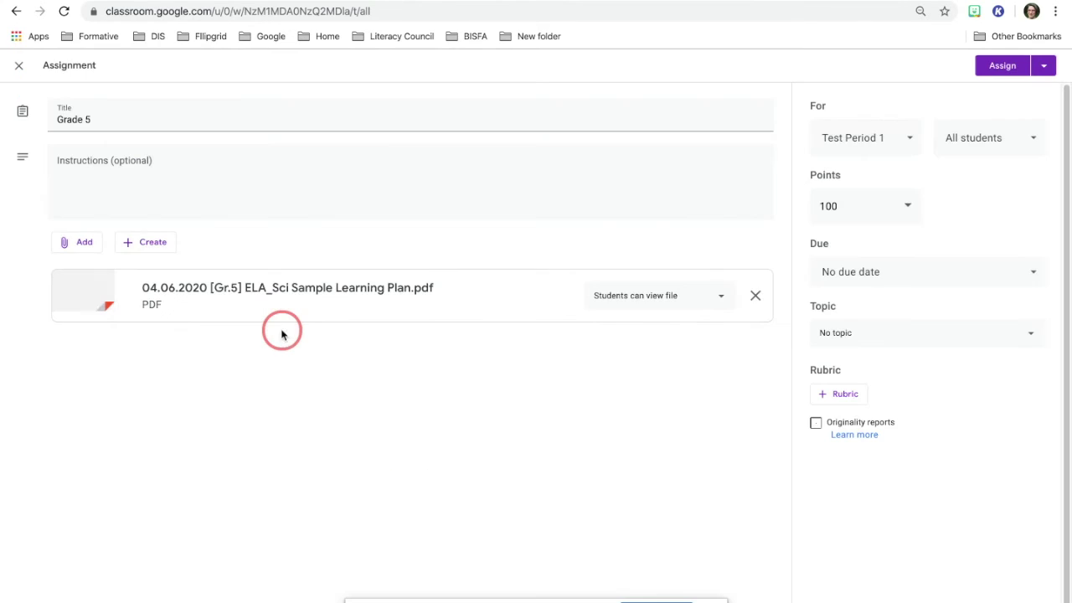
click(718, 296)
click(718, 297)
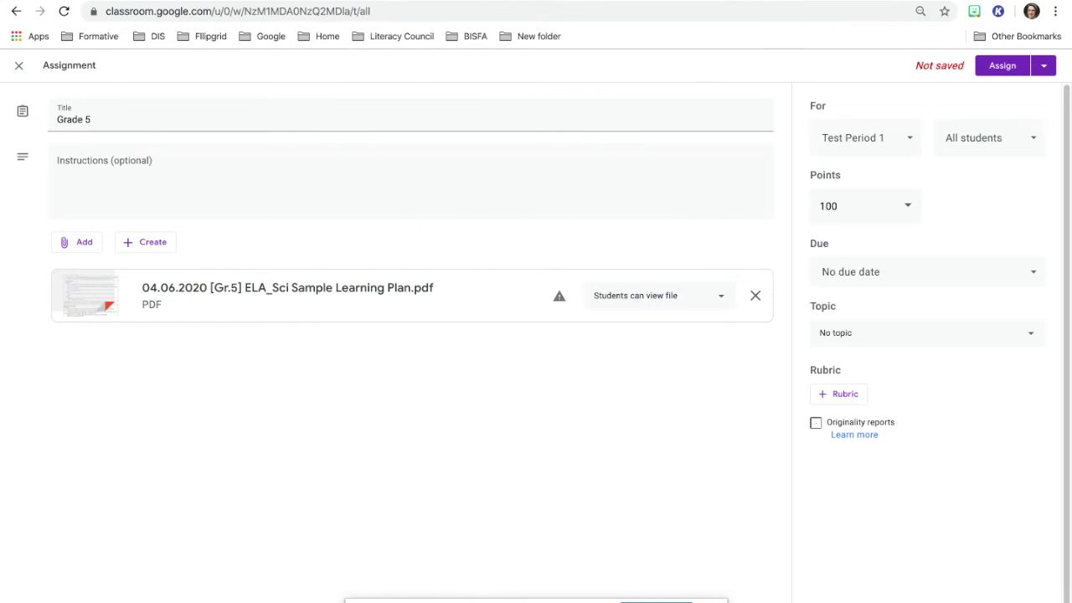
mouse_move(560, 296)
click(756, 295)
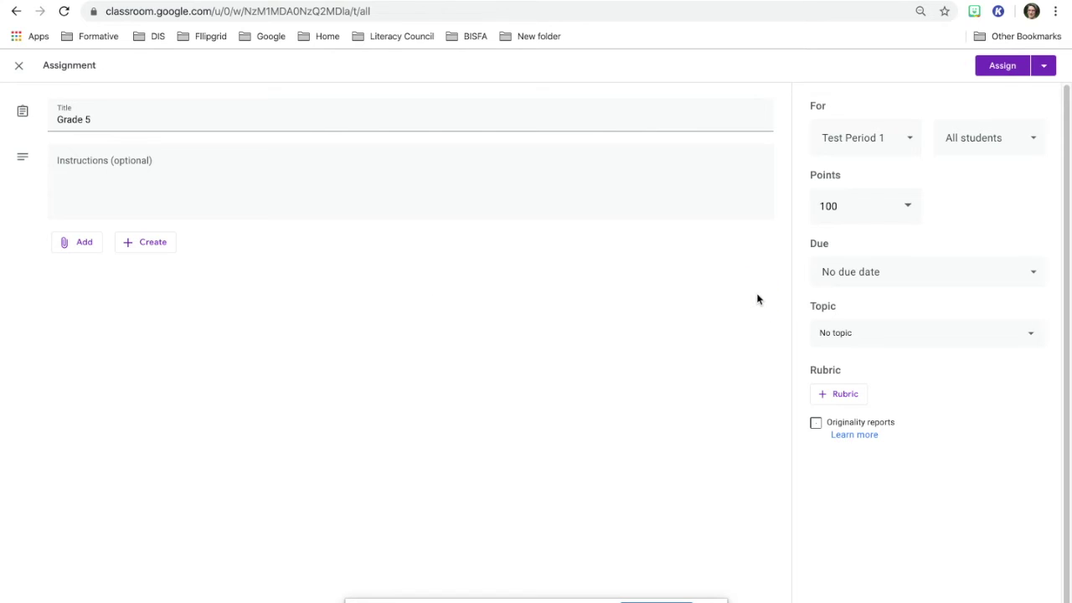
Attach Quiz 1.pdf from Google Drive to the Grade 5 assignment and set it to make a copy for each student.
click(84, 242)
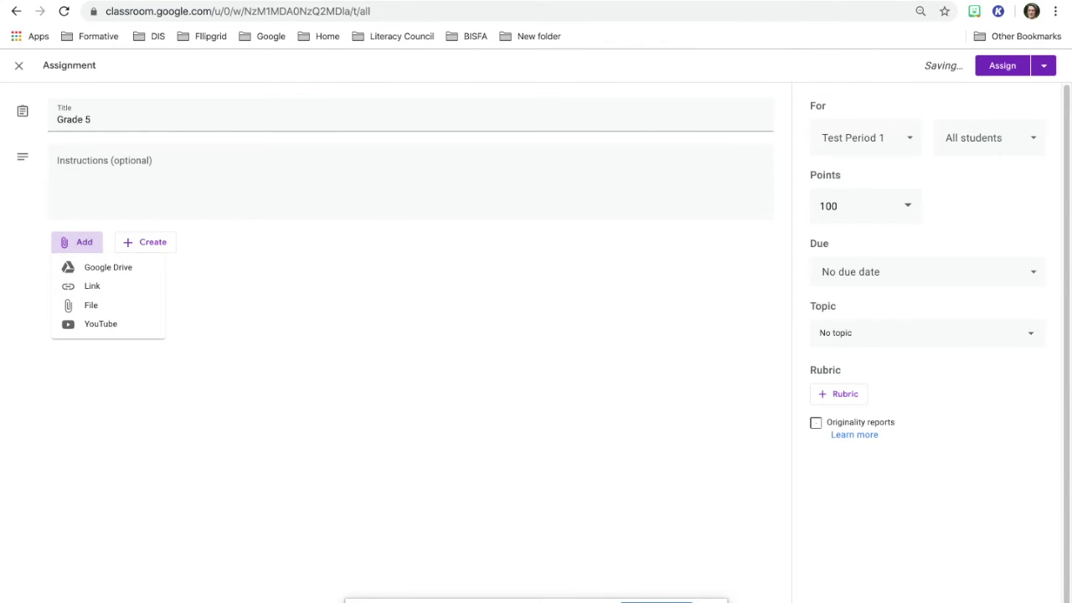
click(94, 269)
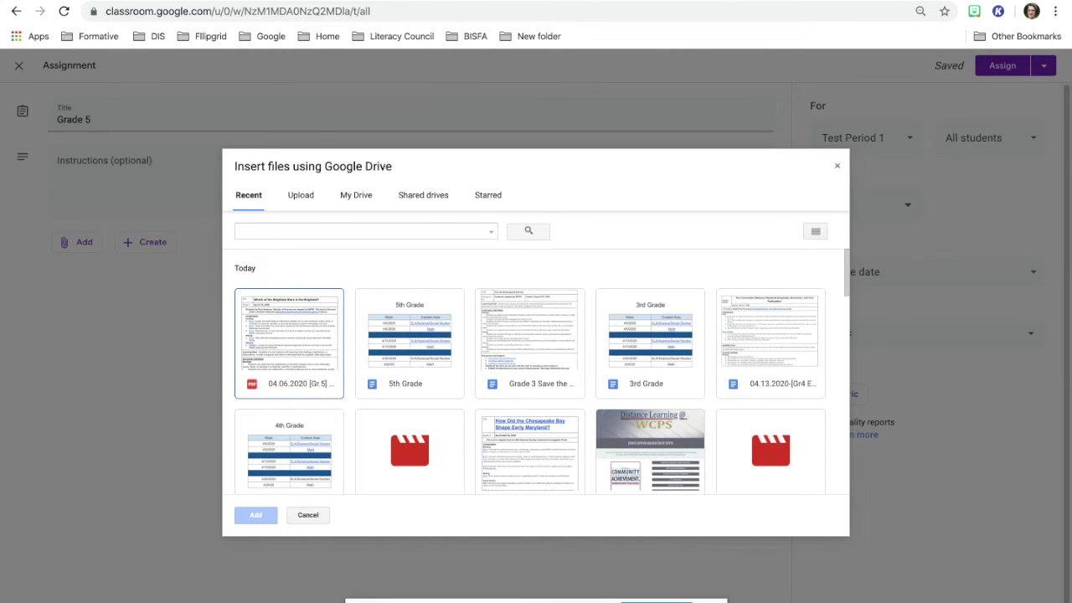
scroll(530, 373, down, 3)
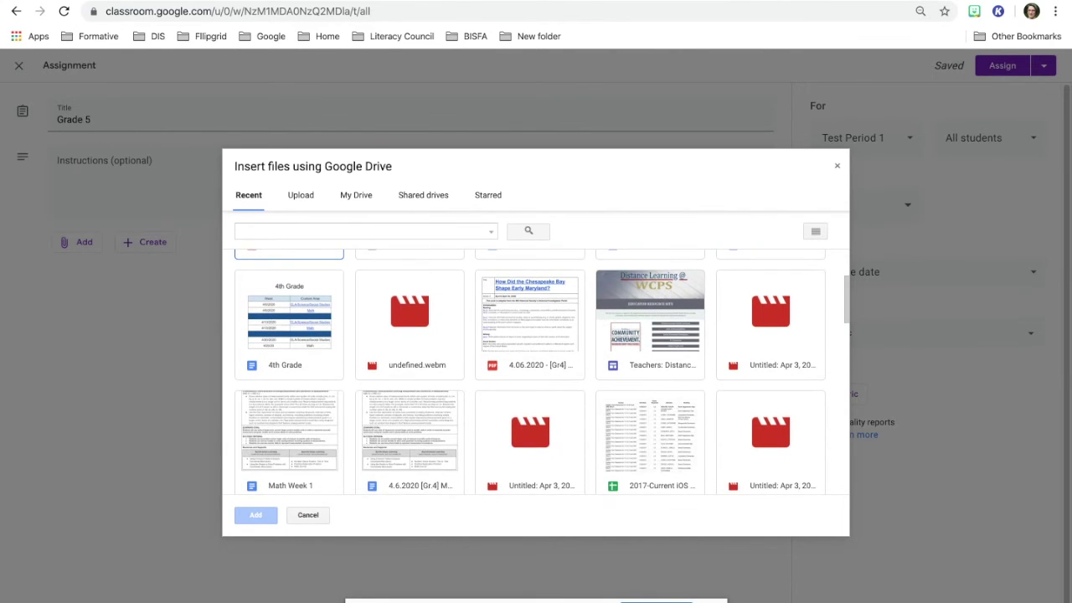
scroll(530, 373, down, 3)
scroll(543, 373, up, 1)
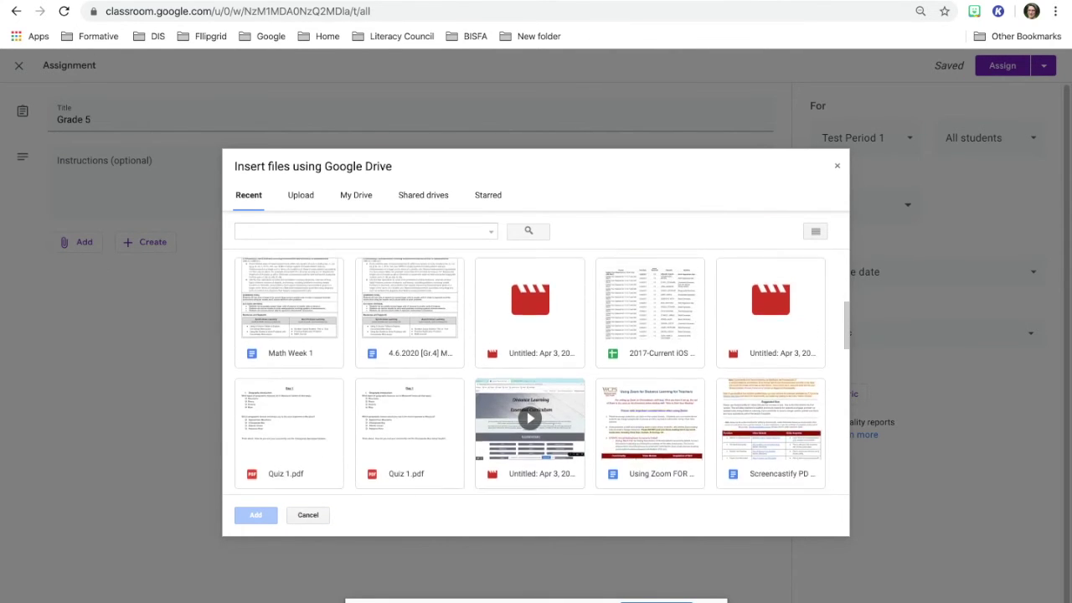
double_click(293, 431)
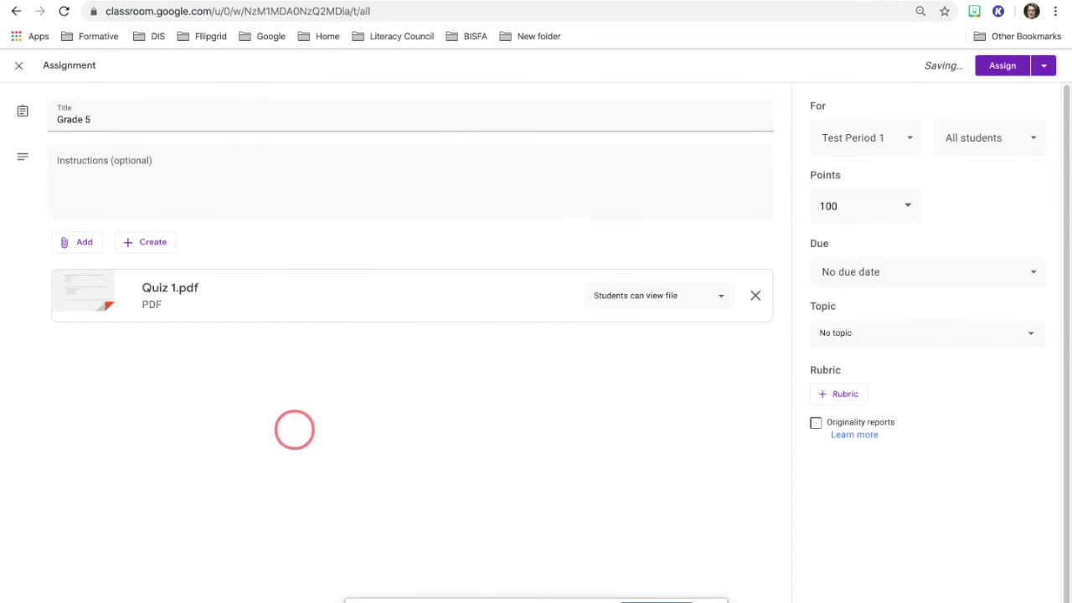
click(718, 297)
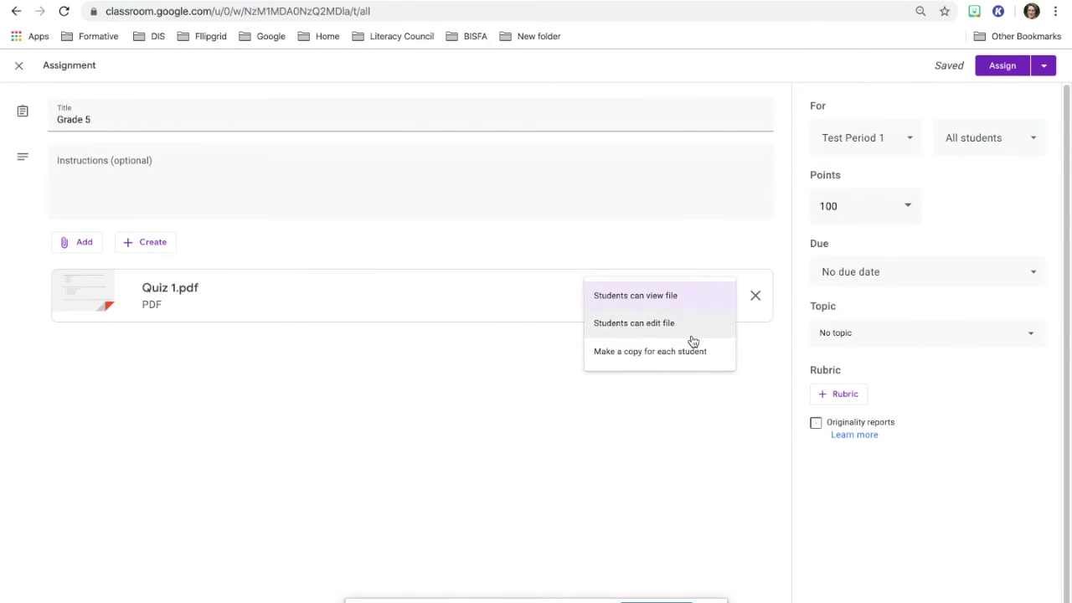
click(690, 350)
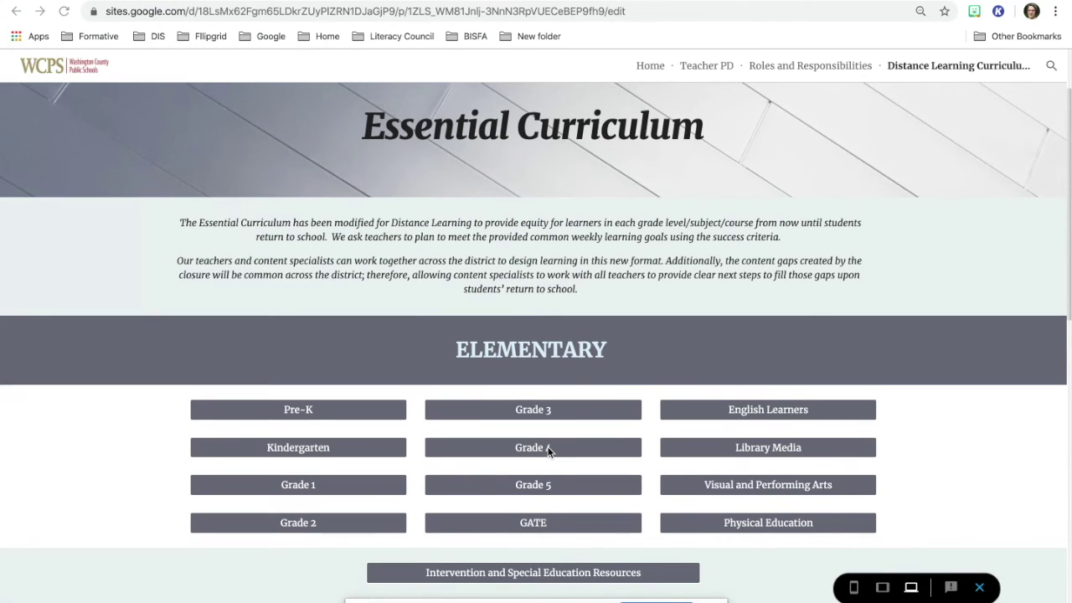
Open the 4.6.2020 [Gr.4] MATH document from the Grade 4 curriculum and look through its weekly learning plan.
click(548, 451)
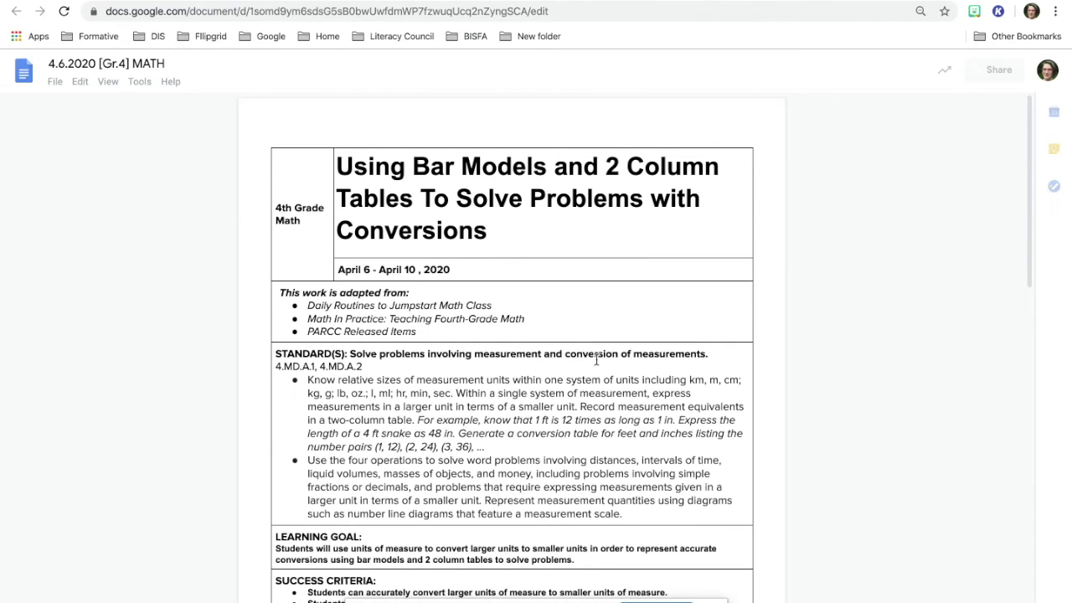
scroll(524, 372, down, 10)
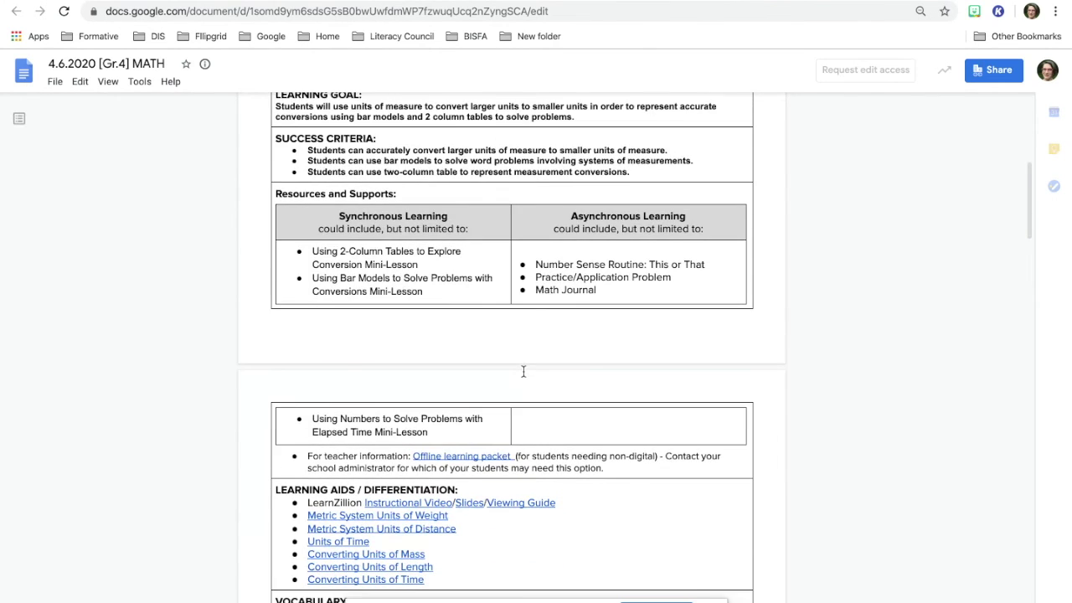
scroll(523, 371, down, 7)
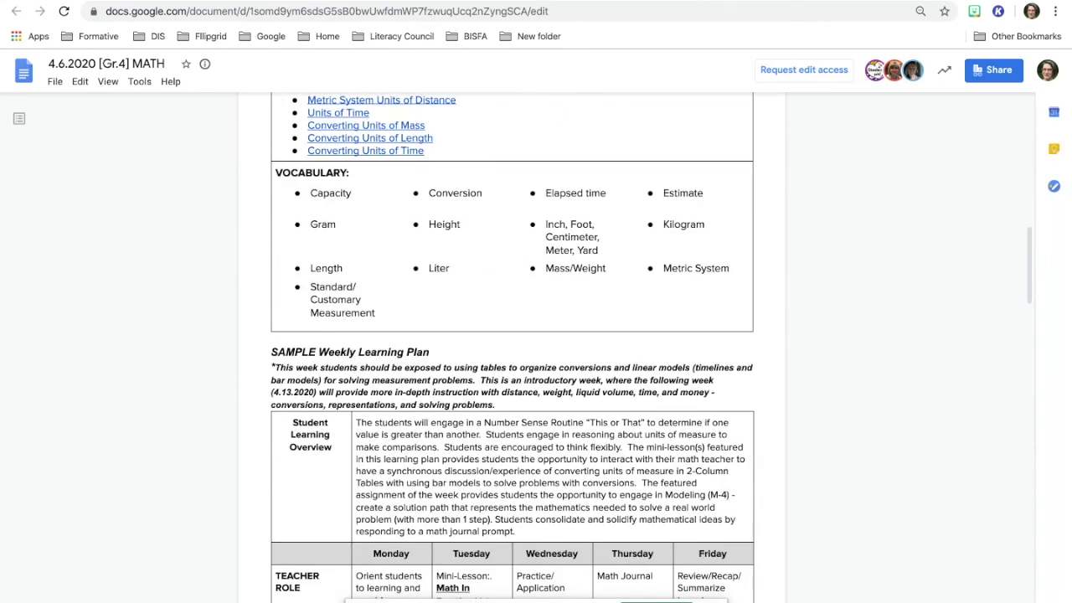
scroll(512, 347, down, 3)
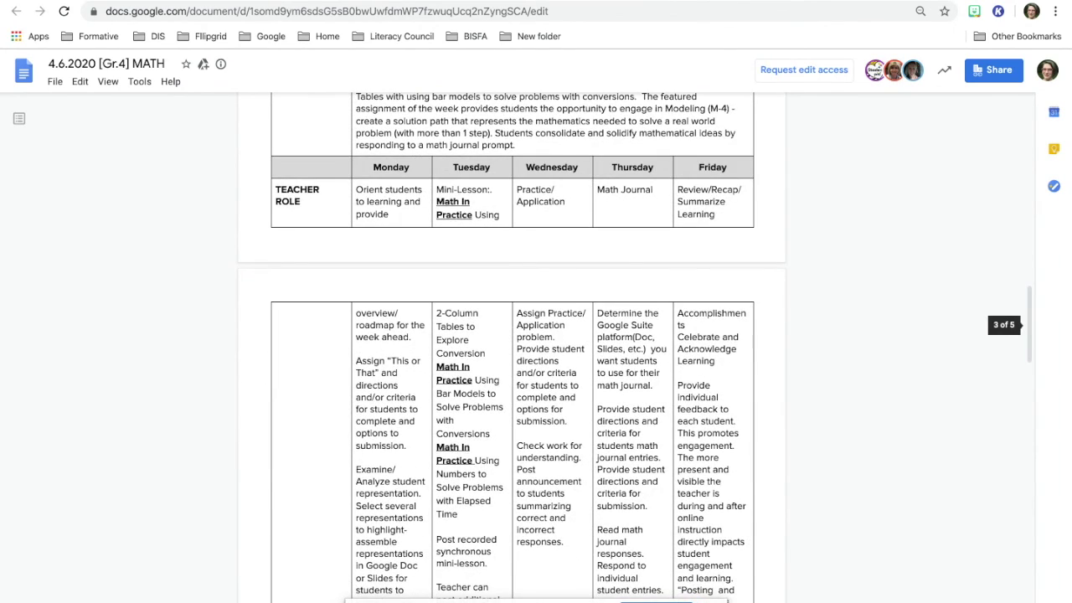
scroll(523, 348, up, 15)
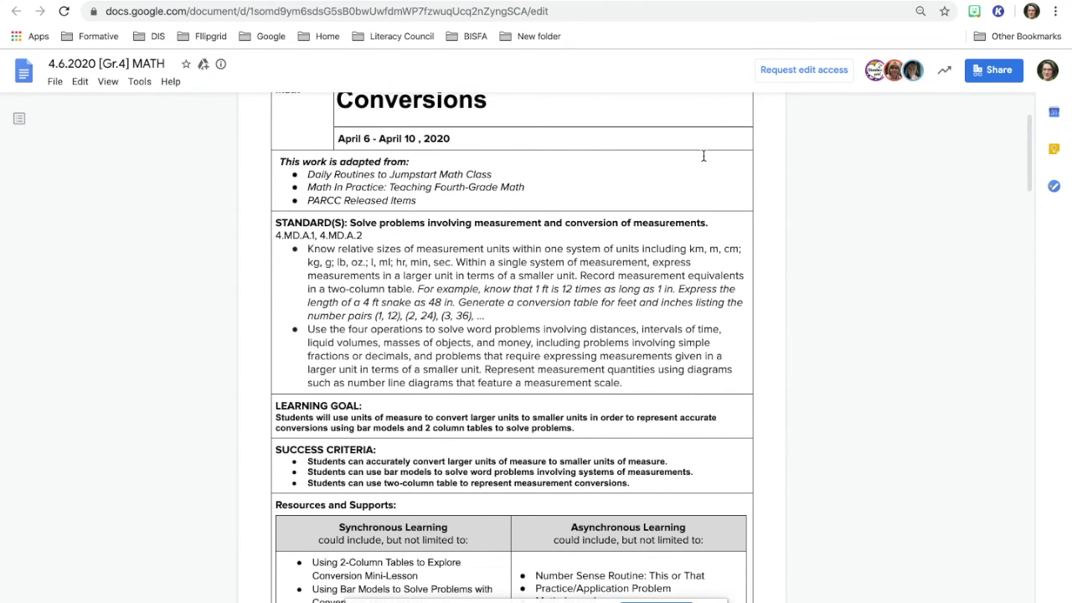
scroll(703, 156, up, 3)
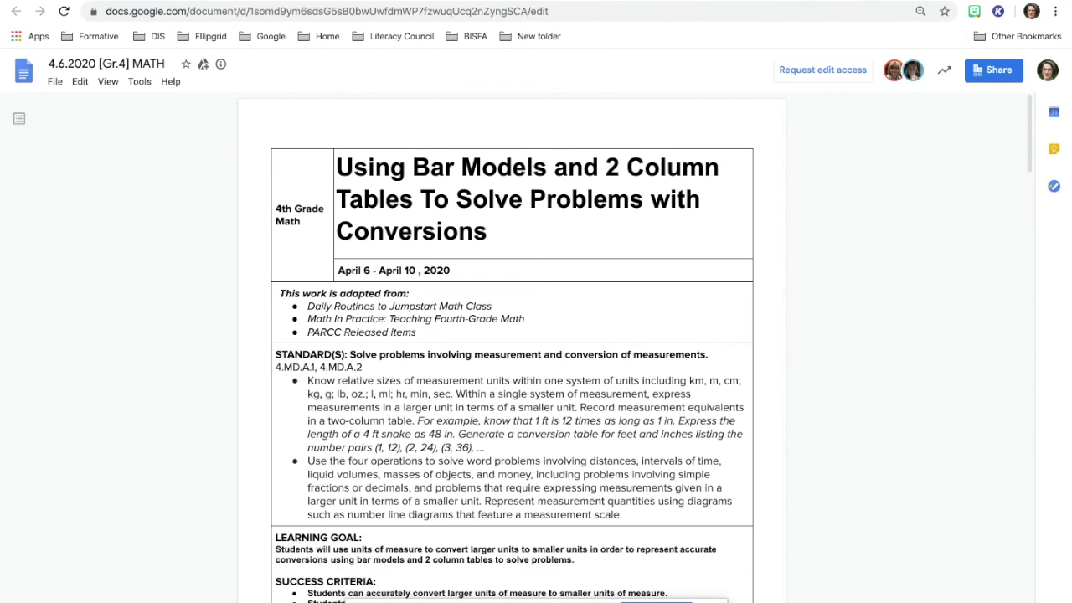
Make a copy of the 4.6.2020 [Gr.4] MATH document named Math Week 1.
click(60, 84)
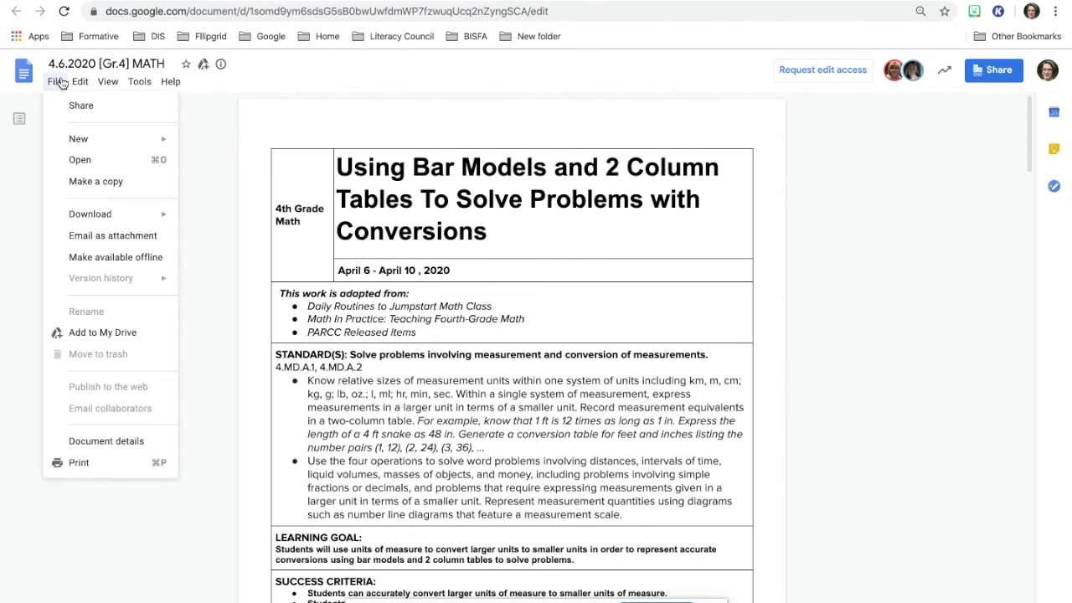
click(90, 180)
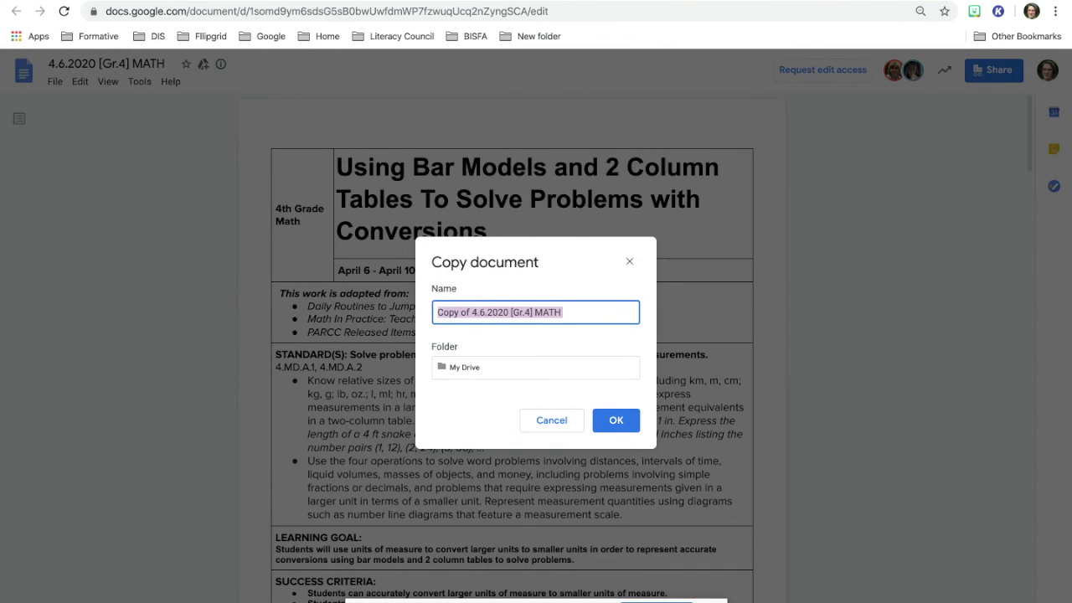
key(BackSpace)
text(Ma)
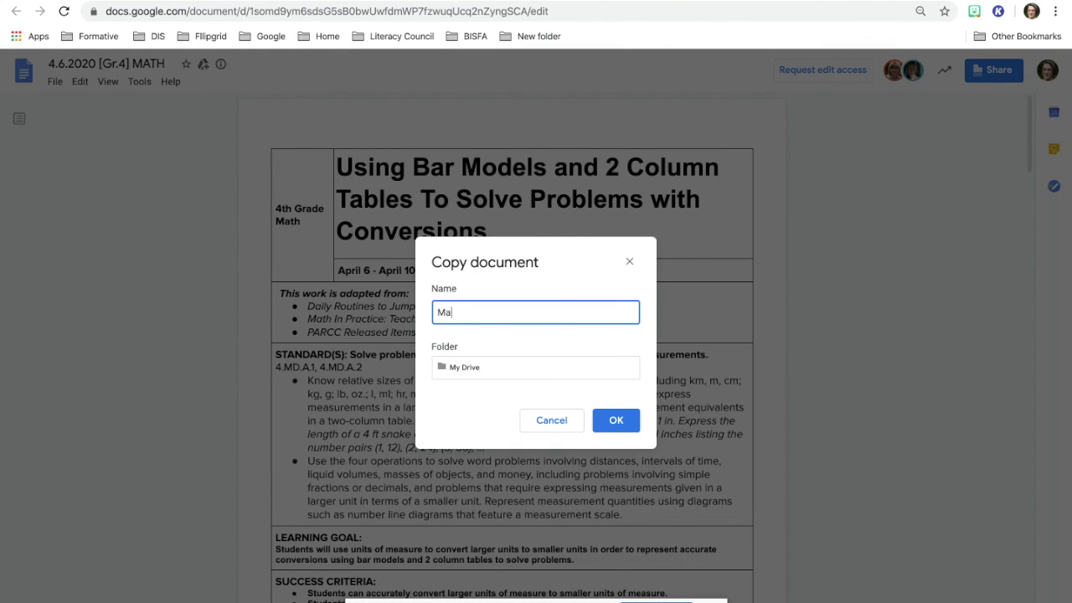
text(th Week 1)
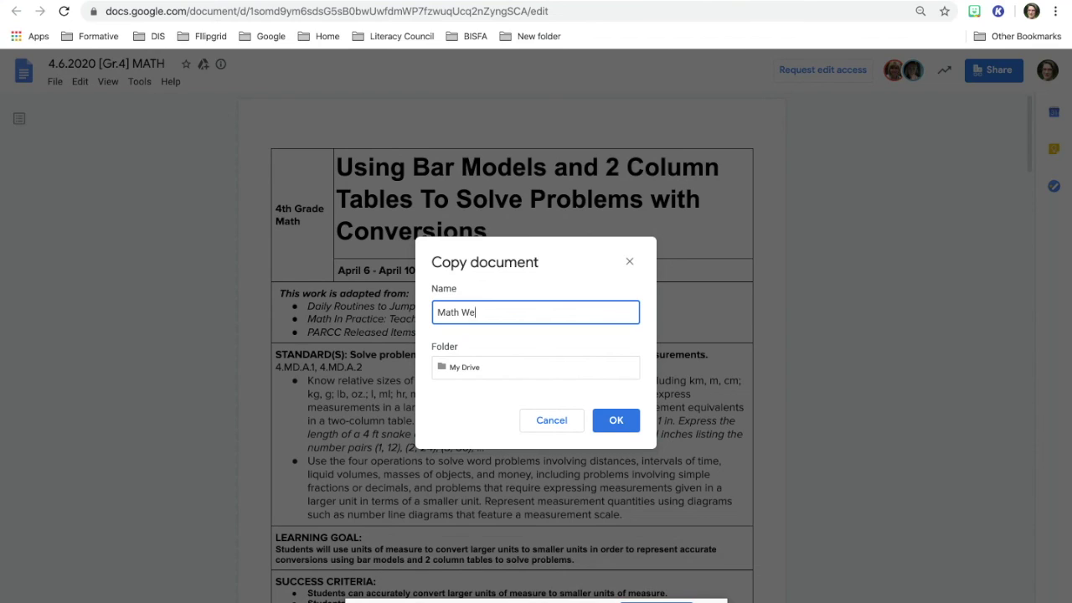